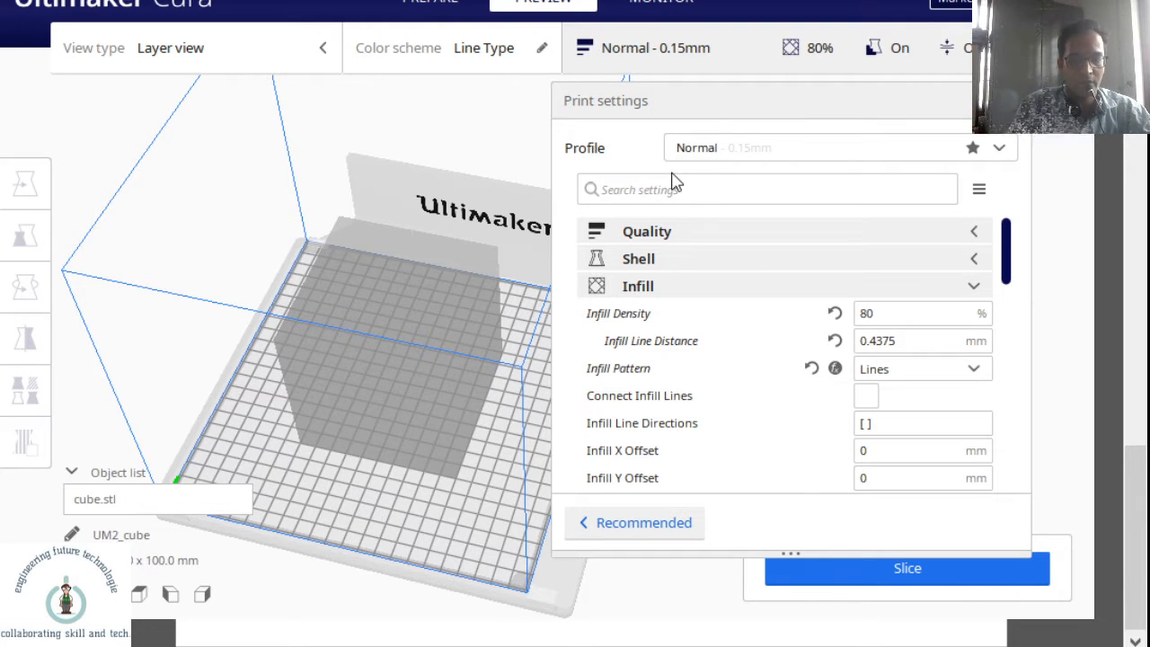
Slice the cube with the infill density set to 20% and view its print time and material estimate
double_click(881, 314)
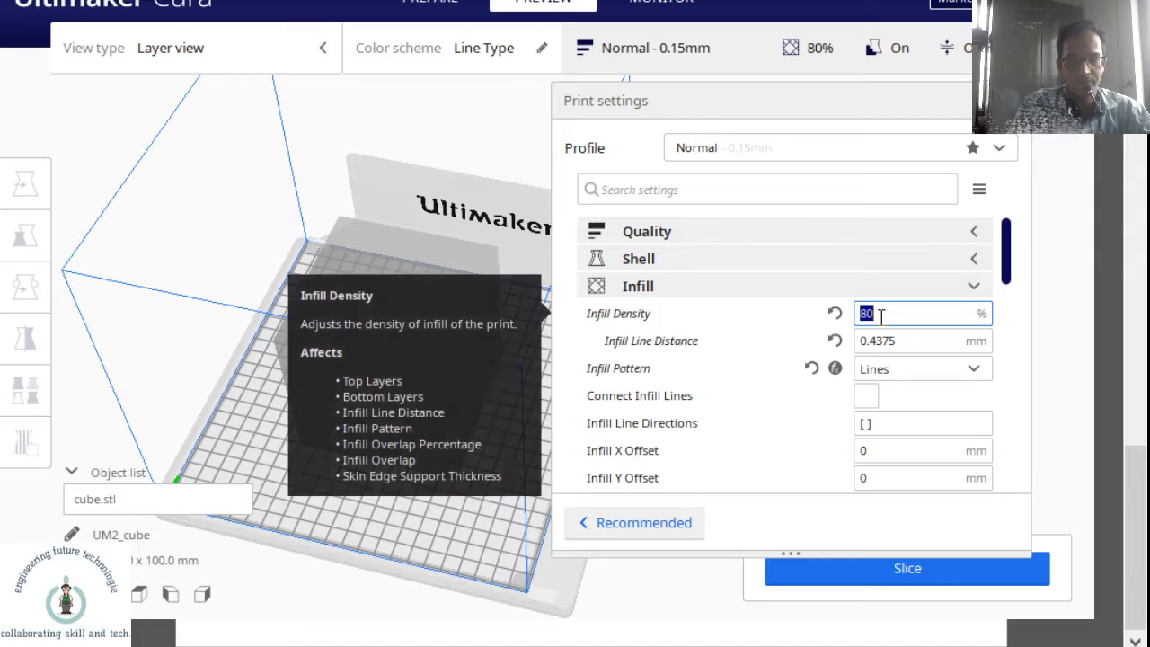
text(2)
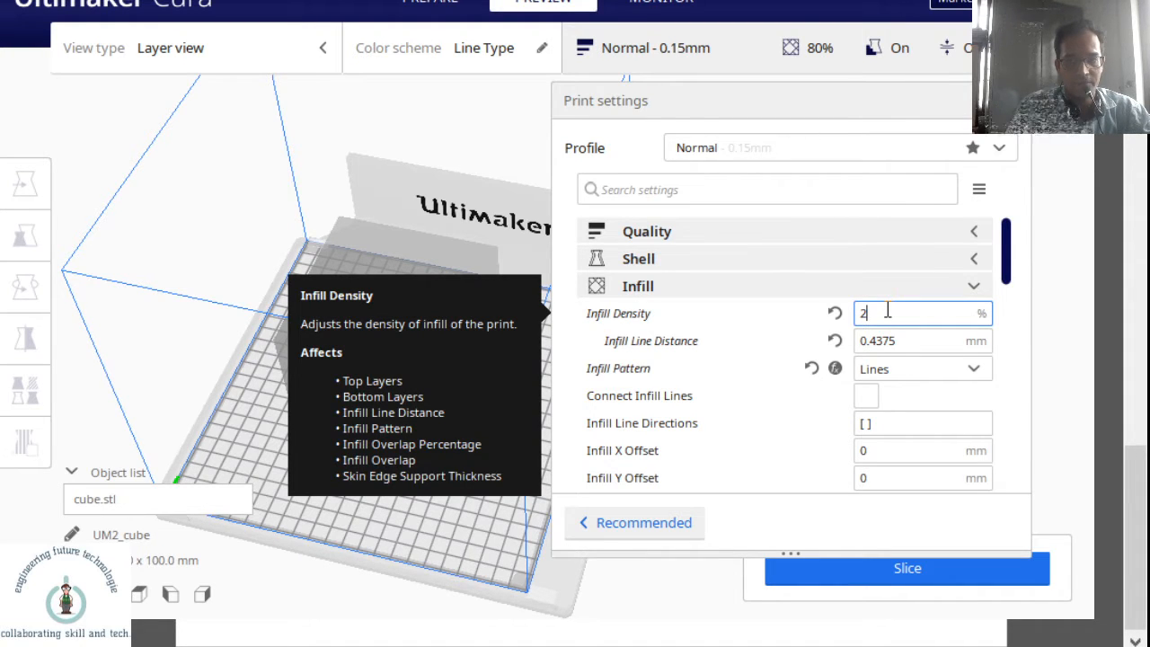
text(0)
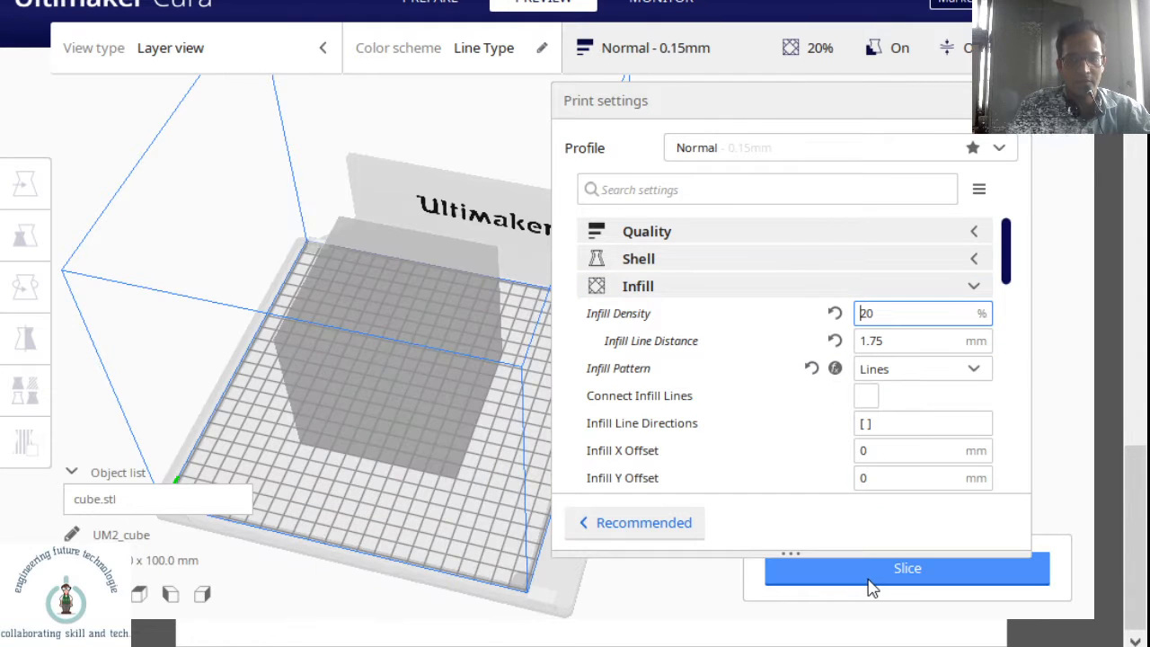
click(870, 580)
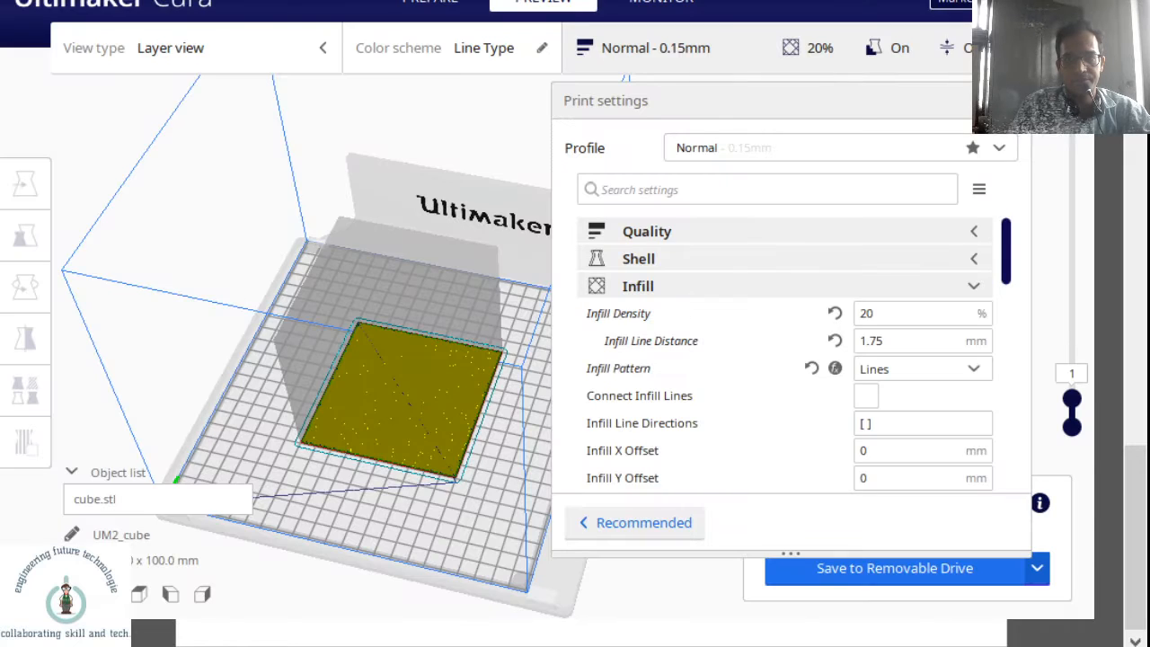
click(1035, 3)
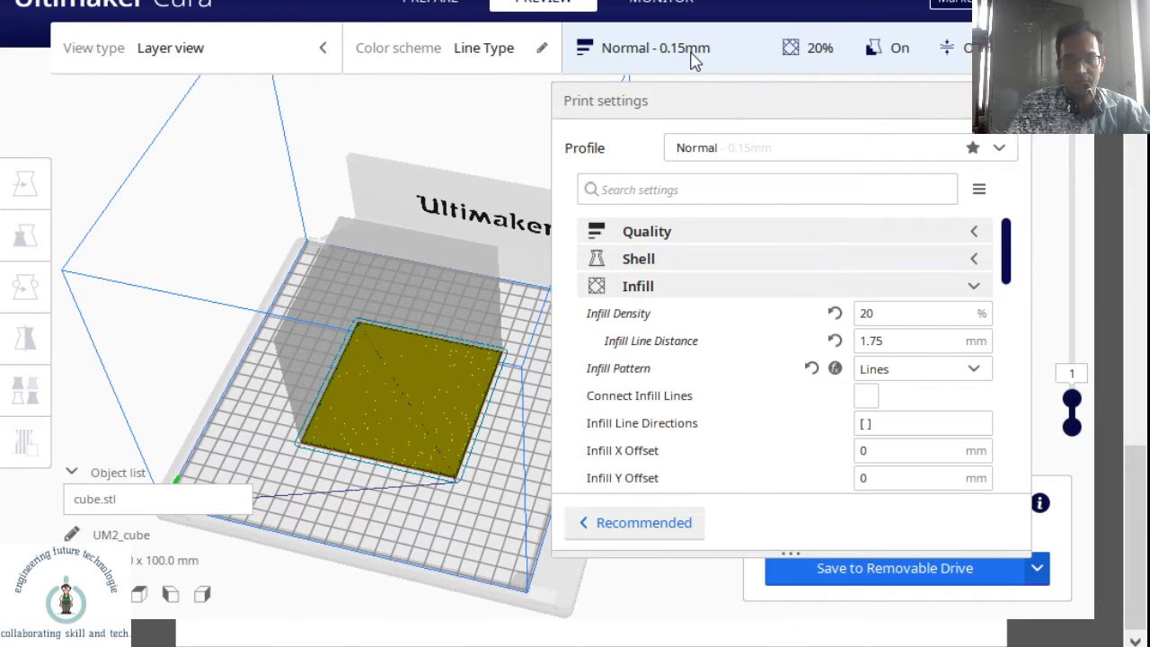
click(692, 56)
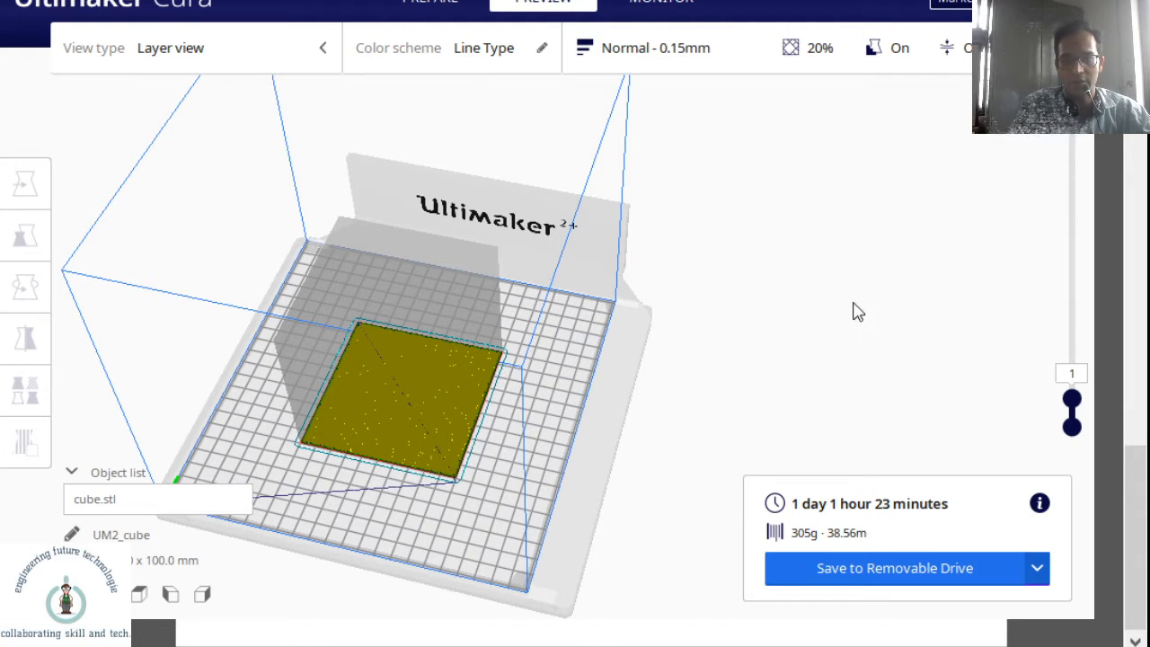
Slice the cube with the Triangles infill pattern and preview its layers up to layer 66
click(709, 48)
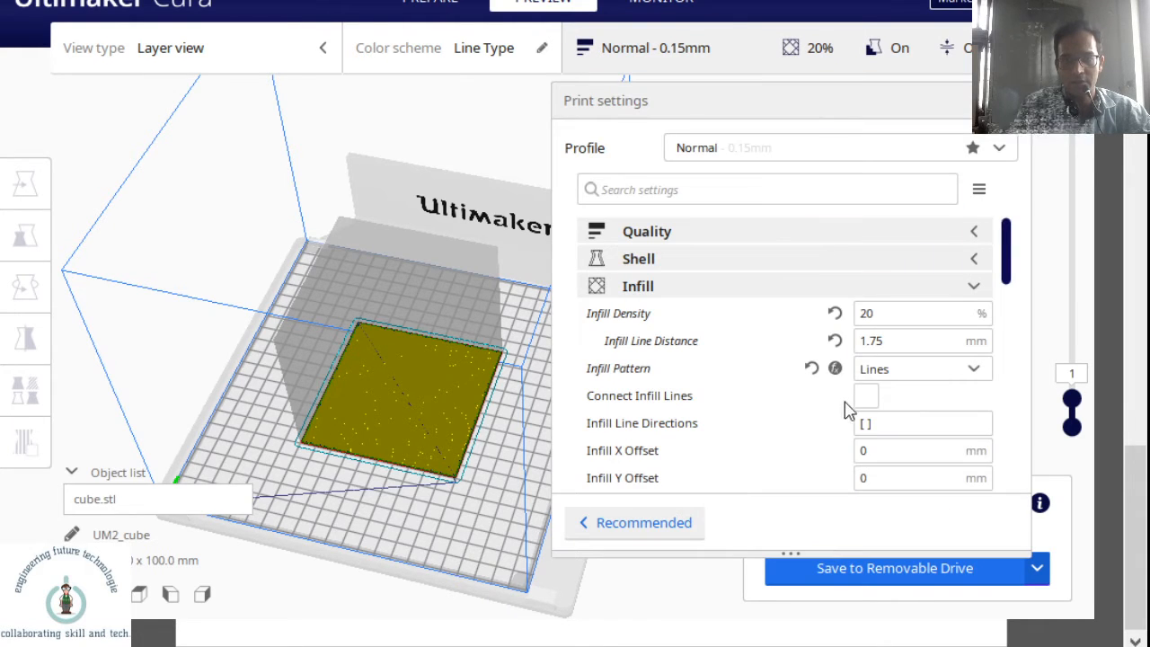
click(914, 376)
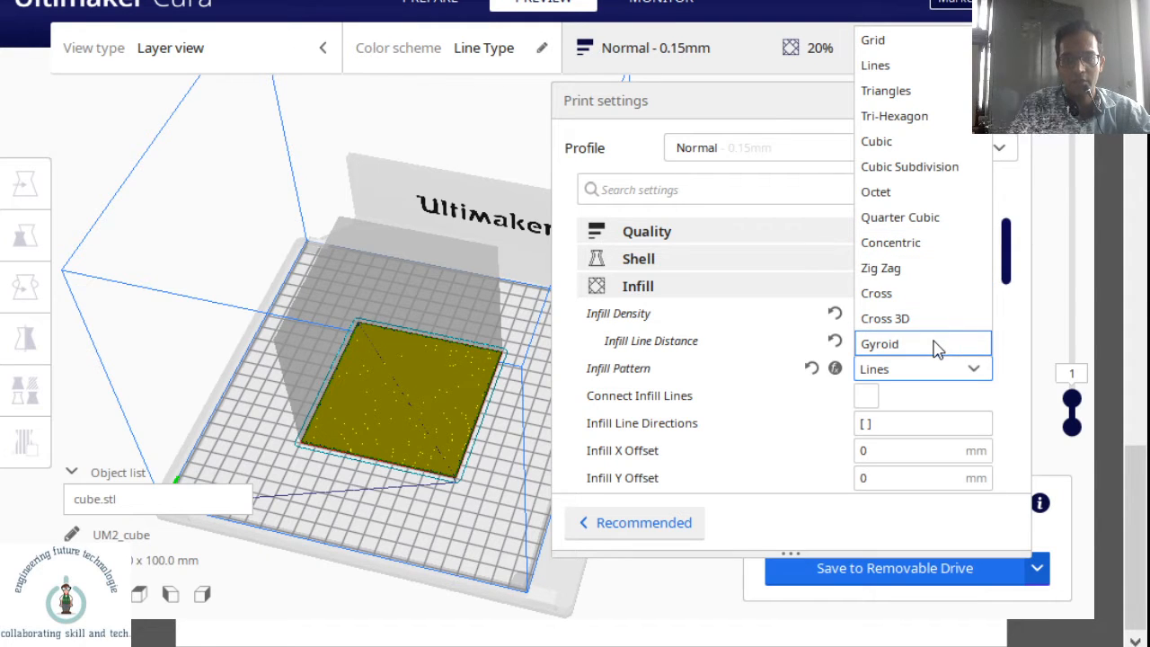
click(903, 105)
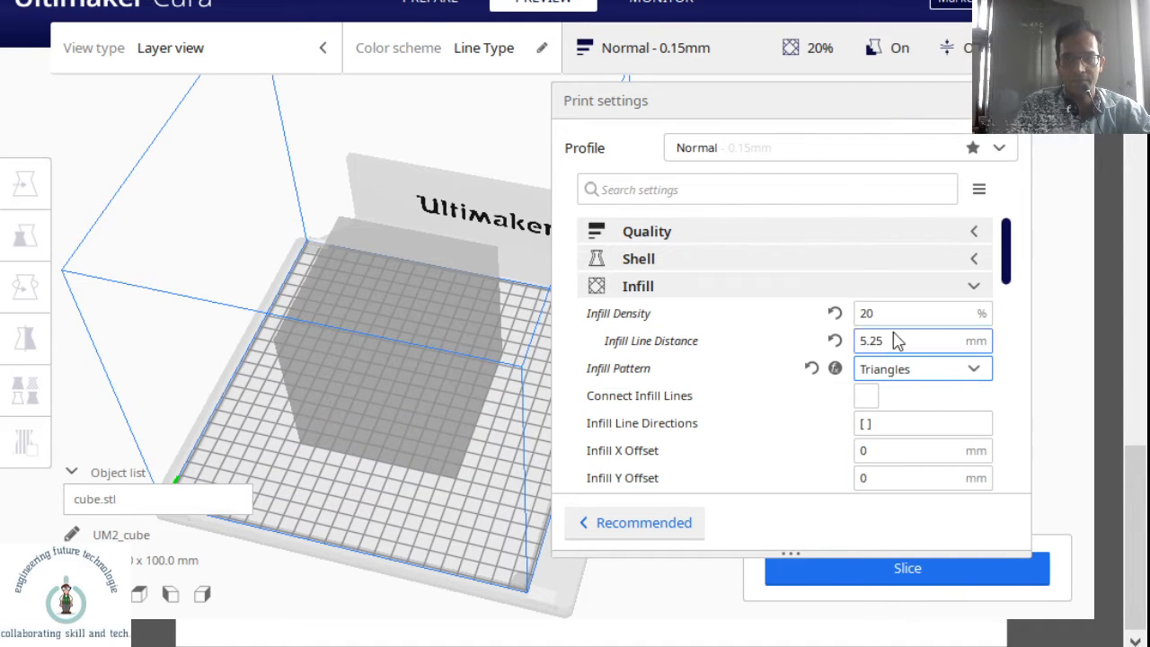
click(874, 314)
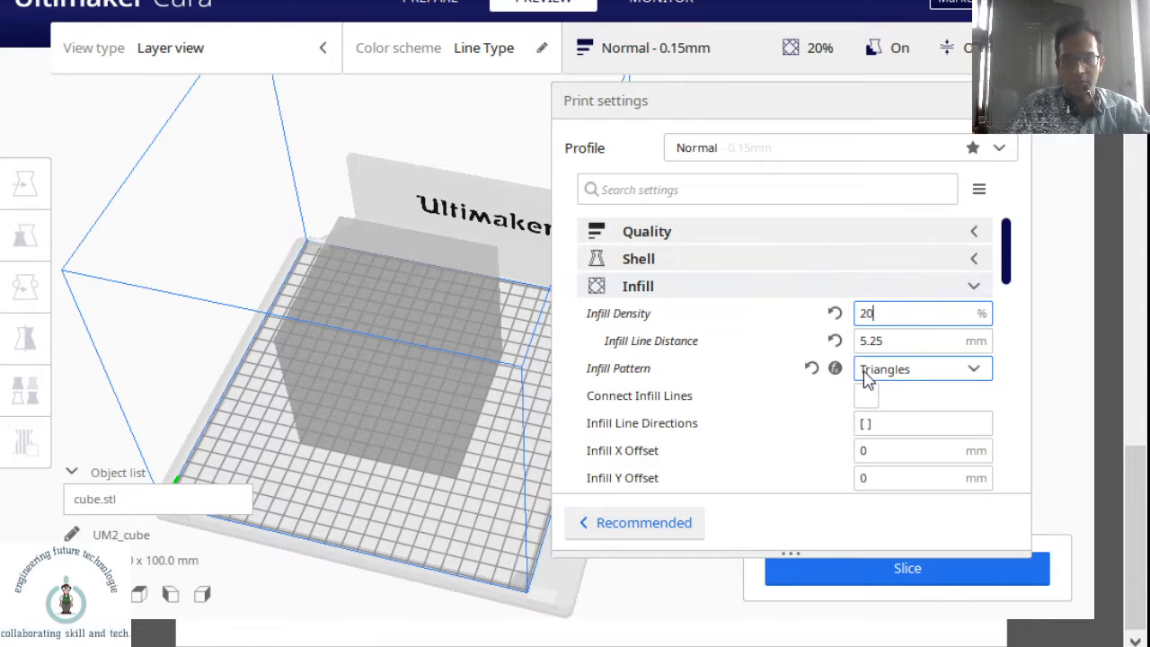
click(869, 578)
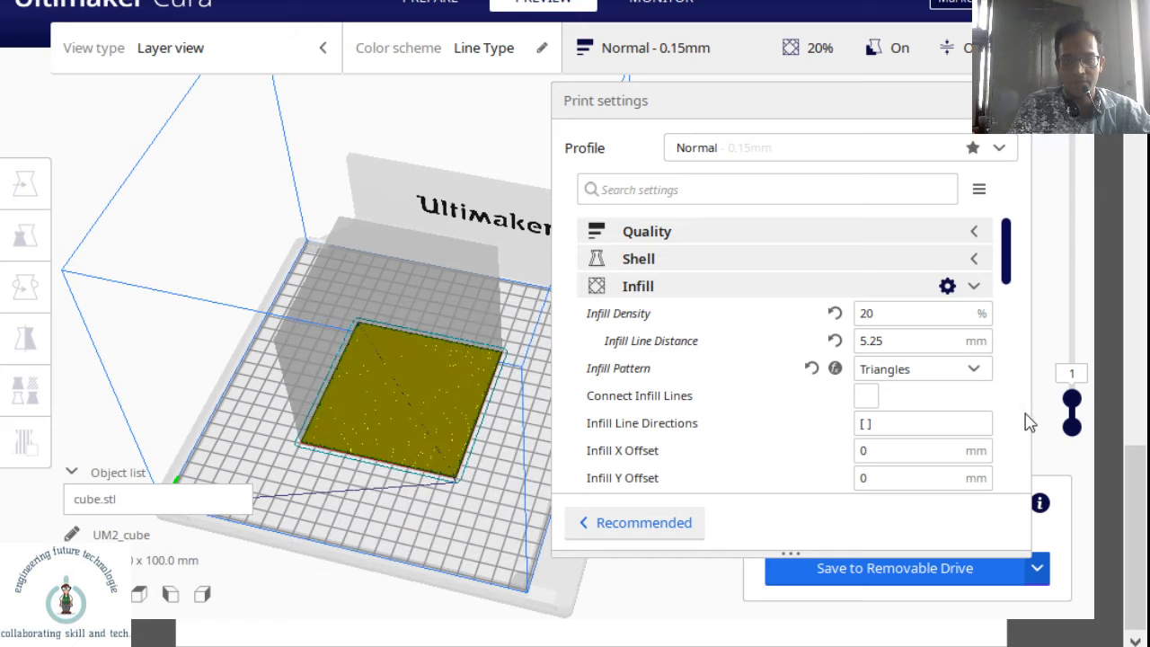
drag(1078, 409, 1073, 371)
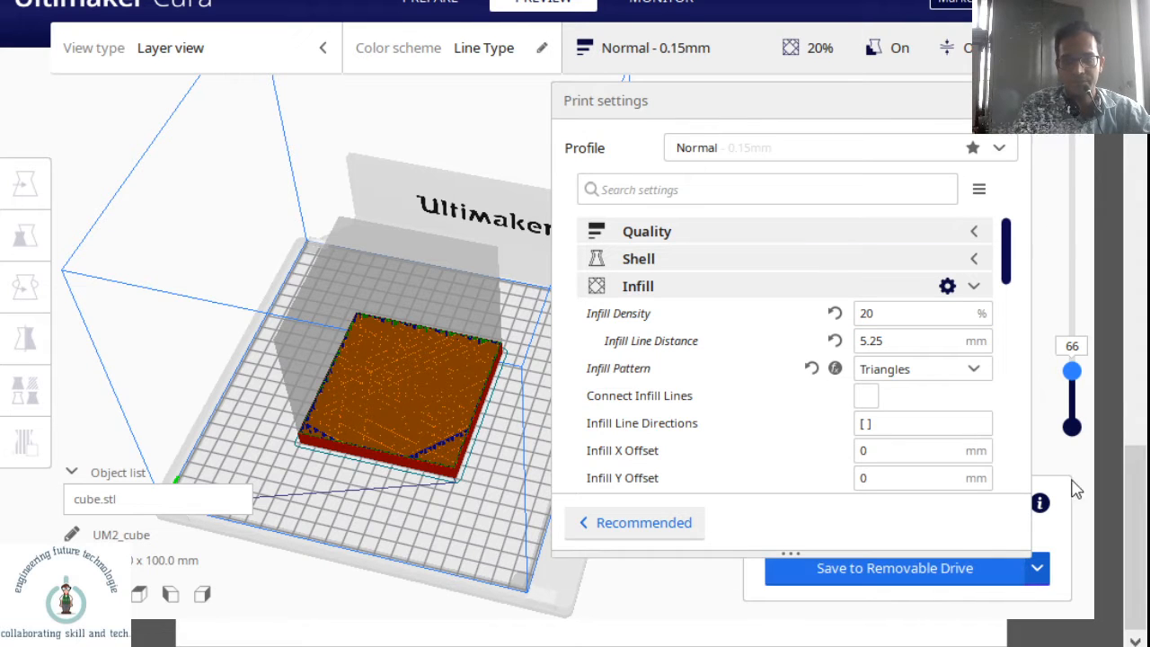
click(730, 51)
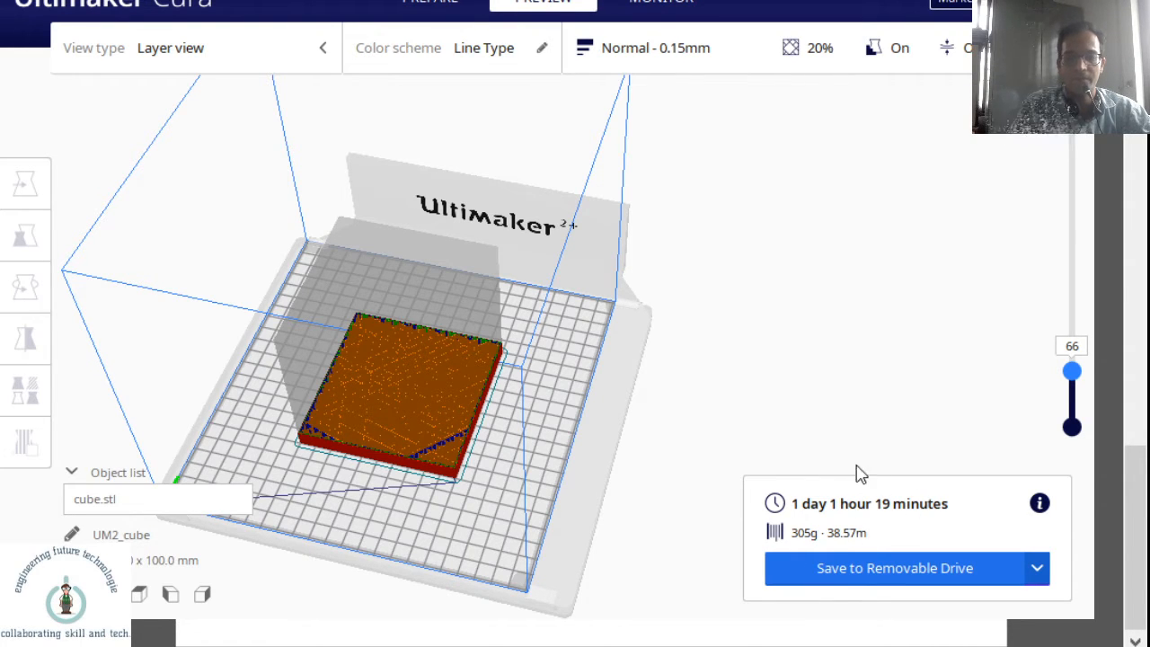
Change the infill pattern to Tri-Hexagon and slice the cube again to view the layer preview and print estimate
click(694, 58)
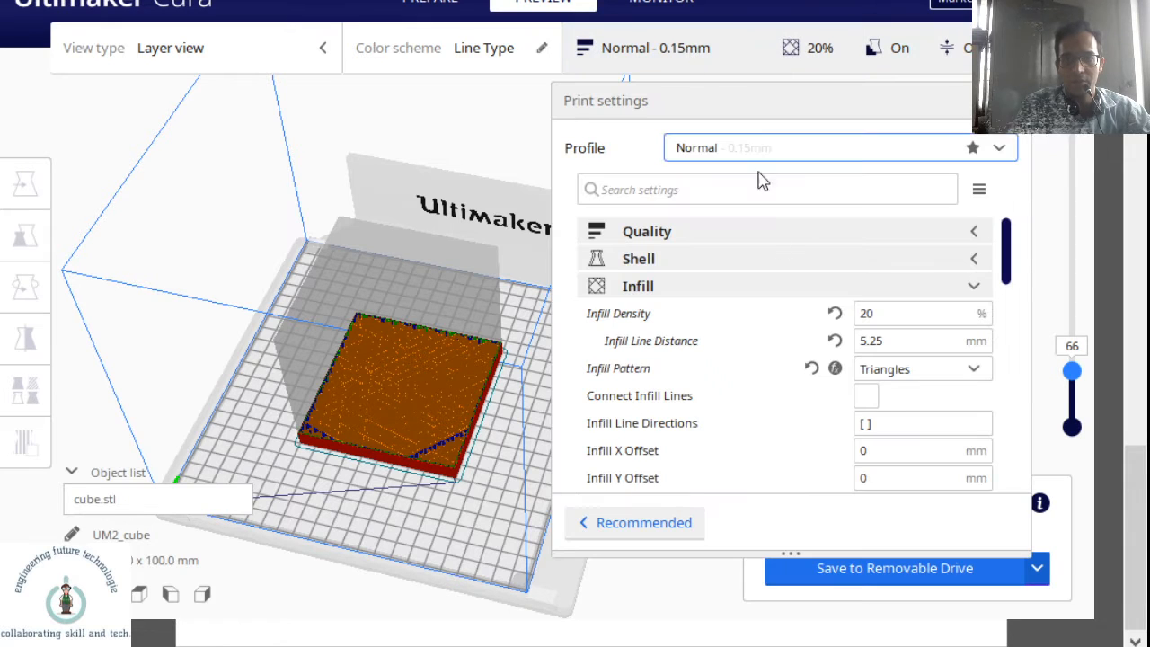
click(899, 370)
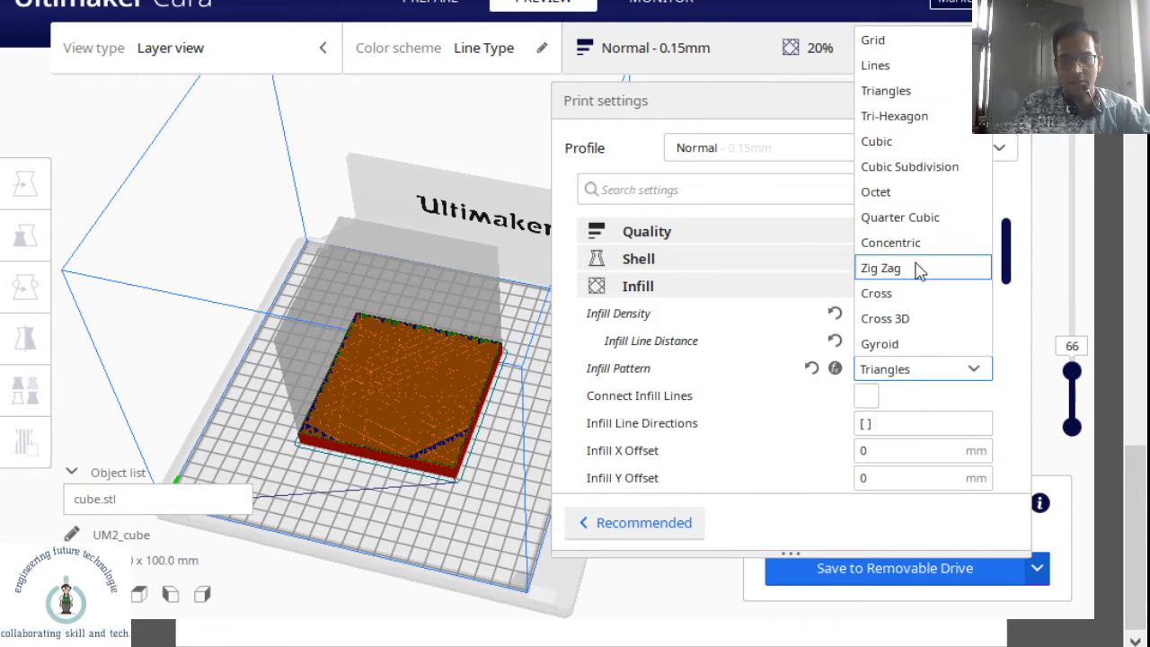
click(919, 116)
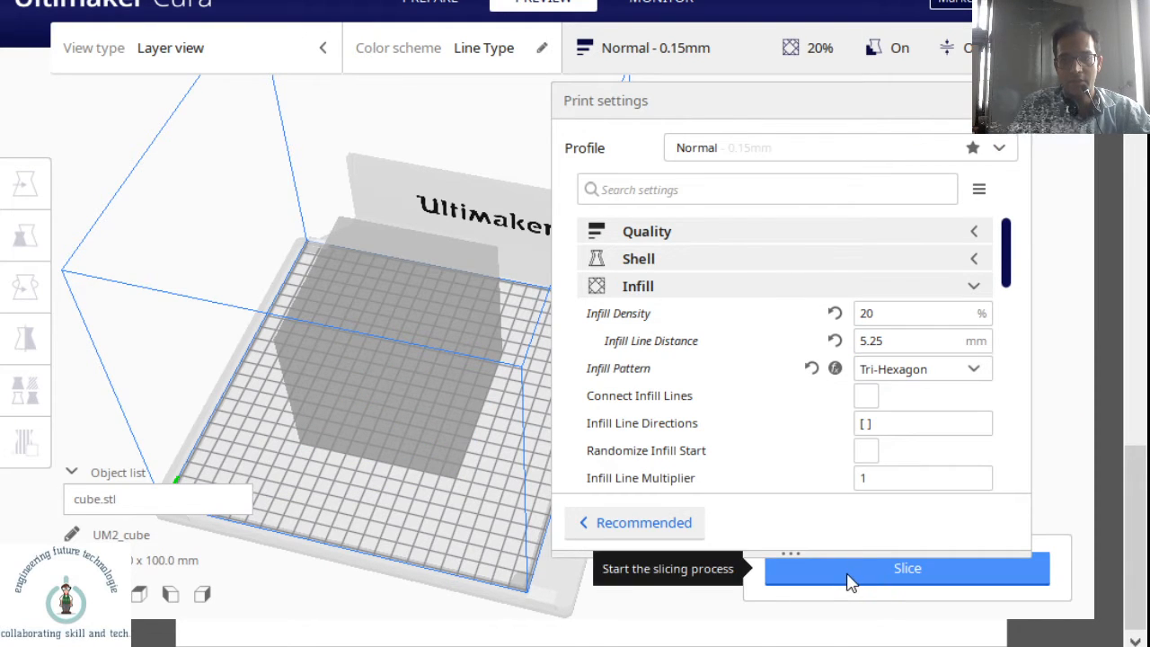
click(850, 580)
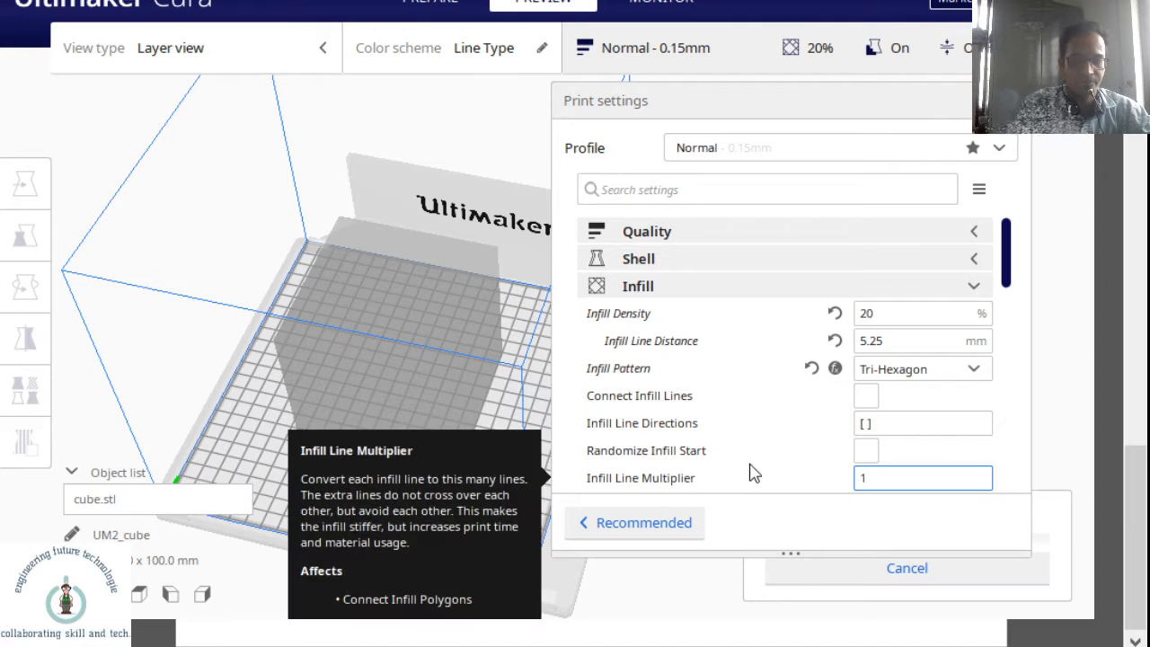
click(707, 52)
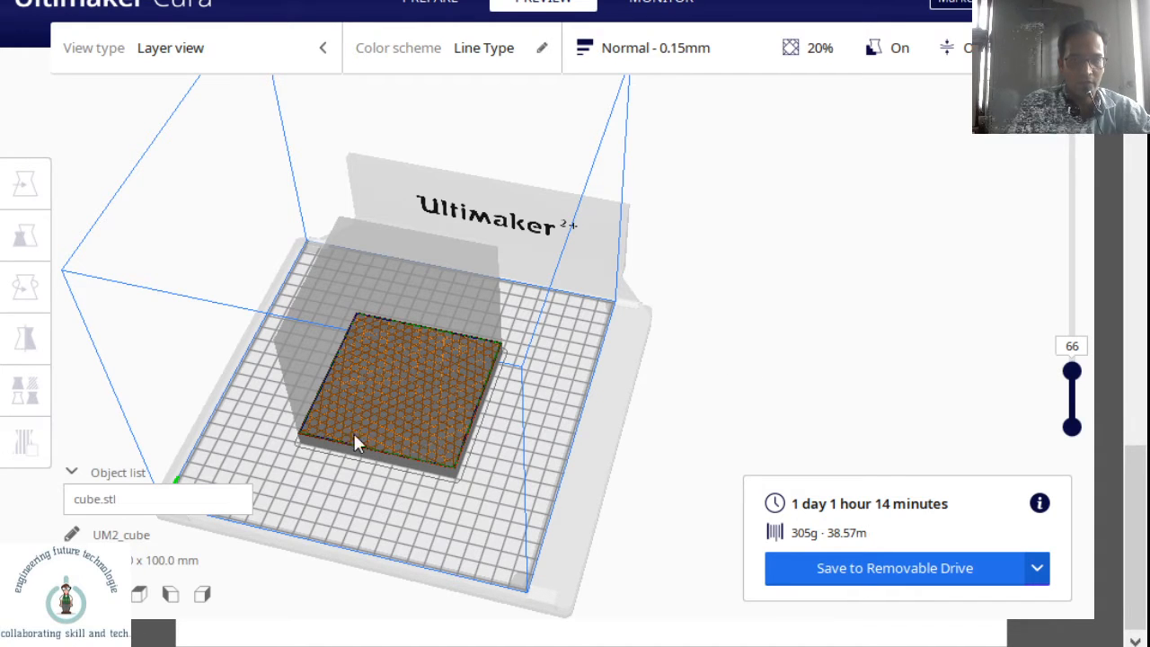
Set the infill density to 50% and slice the cube again to view its print time and material estimate
click(809, 54)
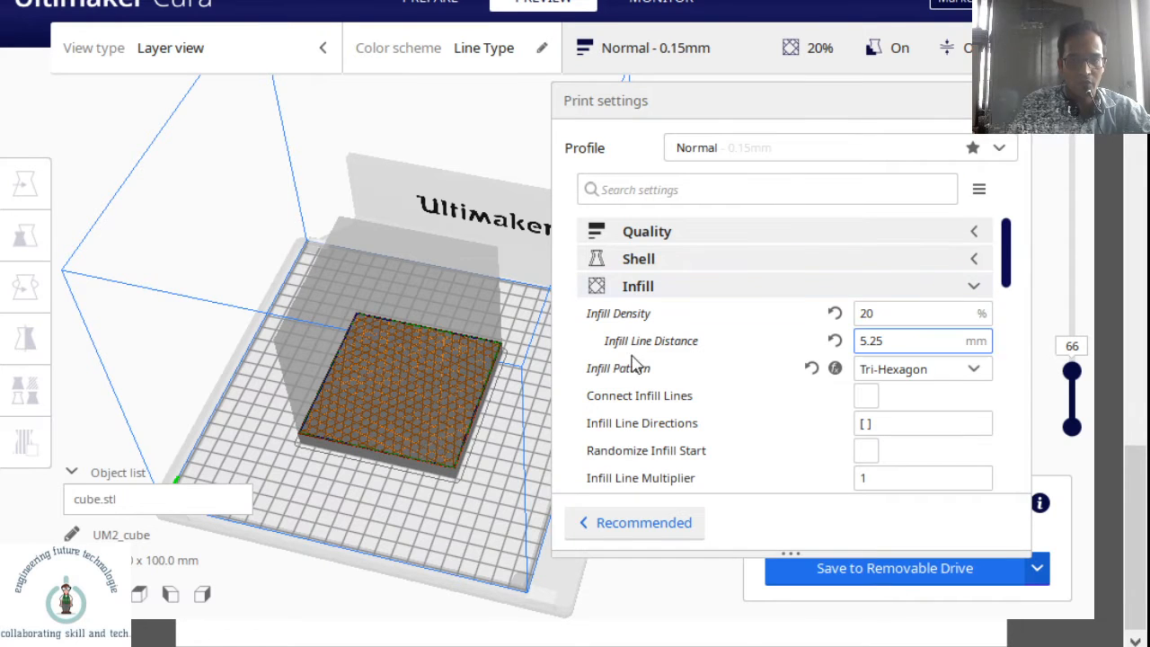
double_click(876, 312)
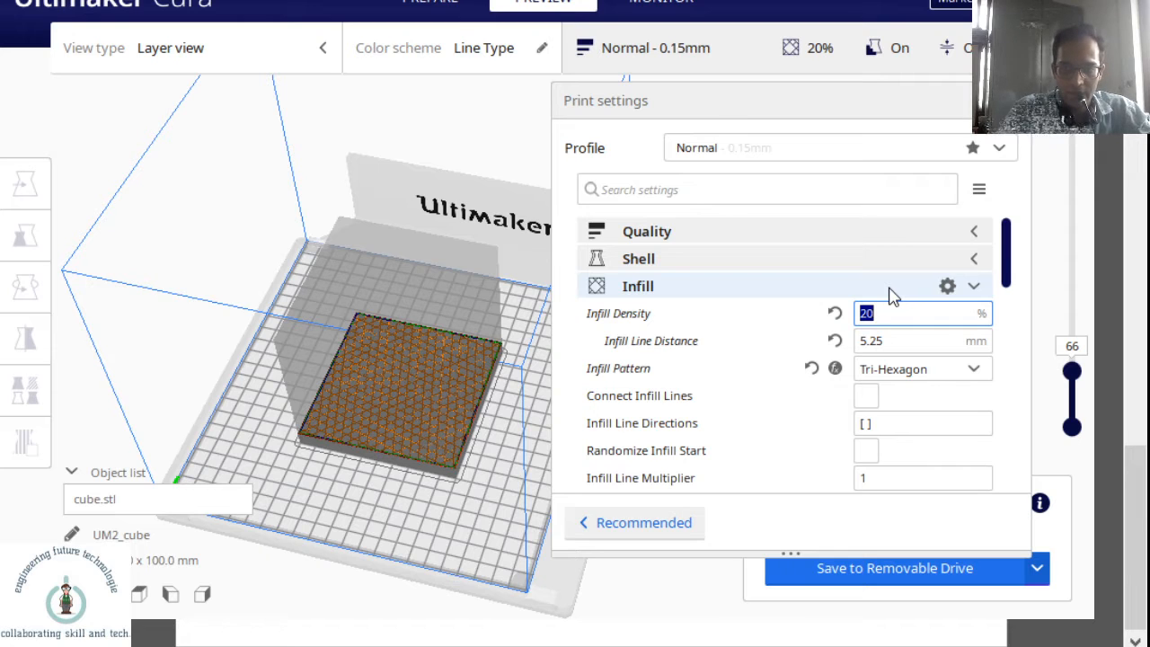
key(BackSpace)
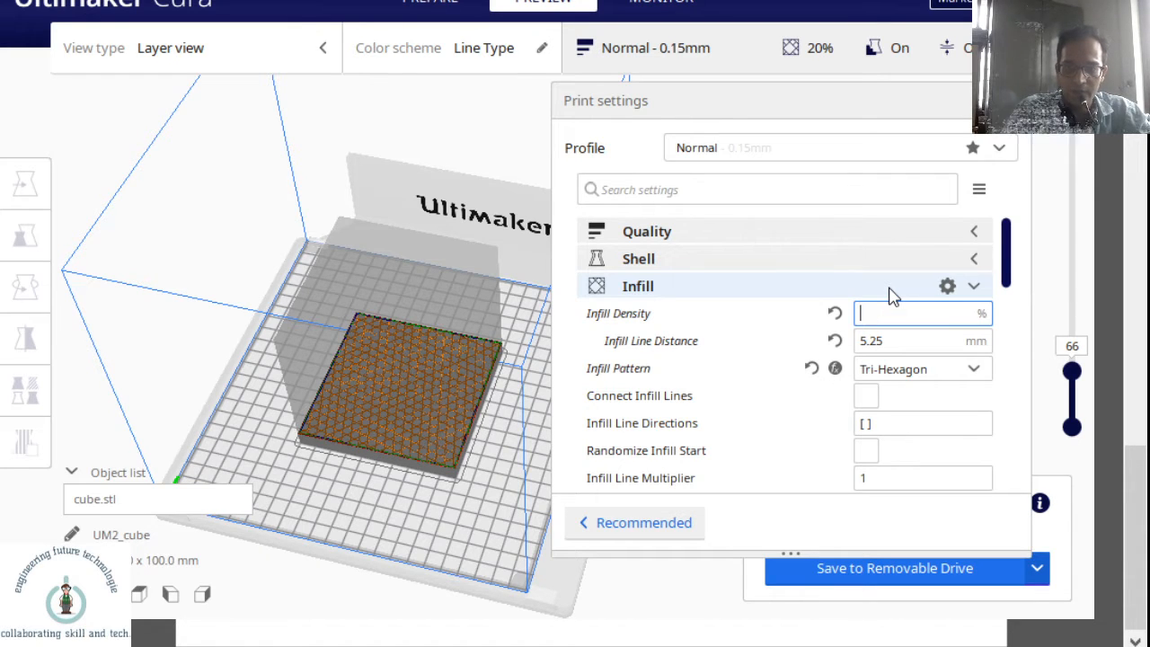
text(5)
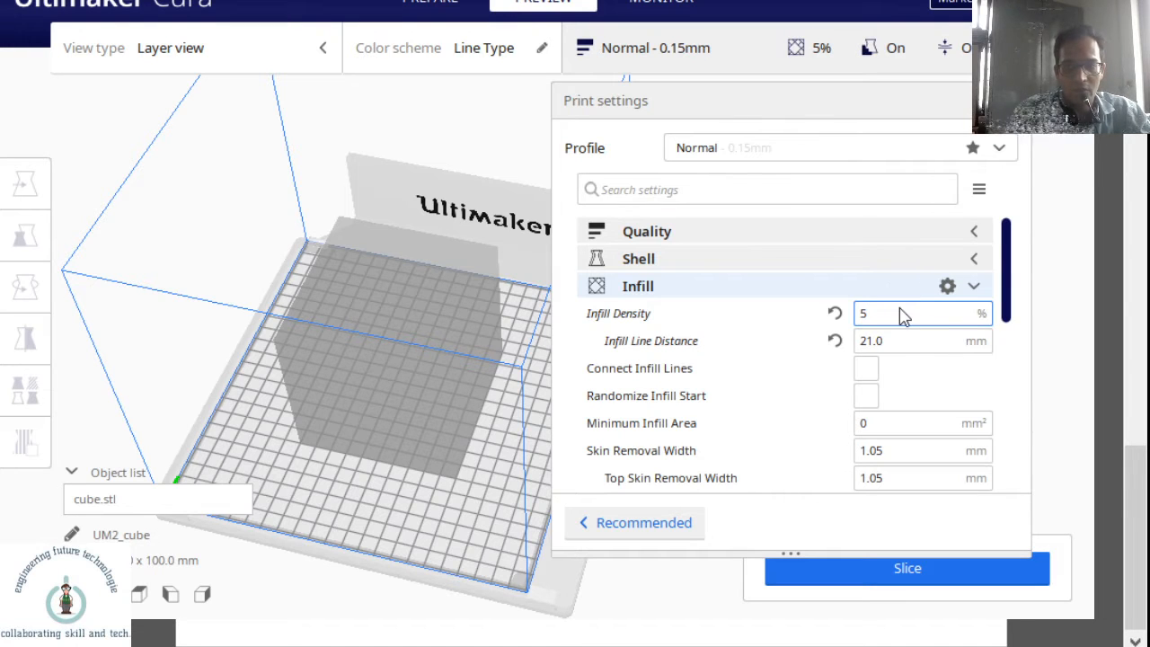
text(0)
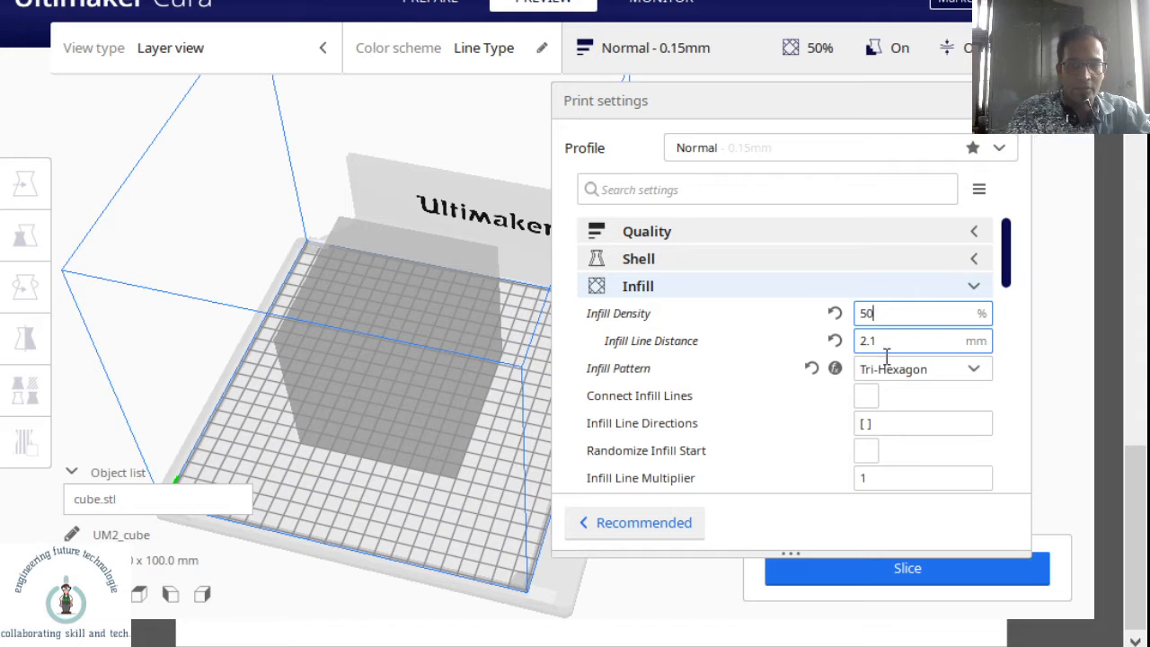
click(870, 580)
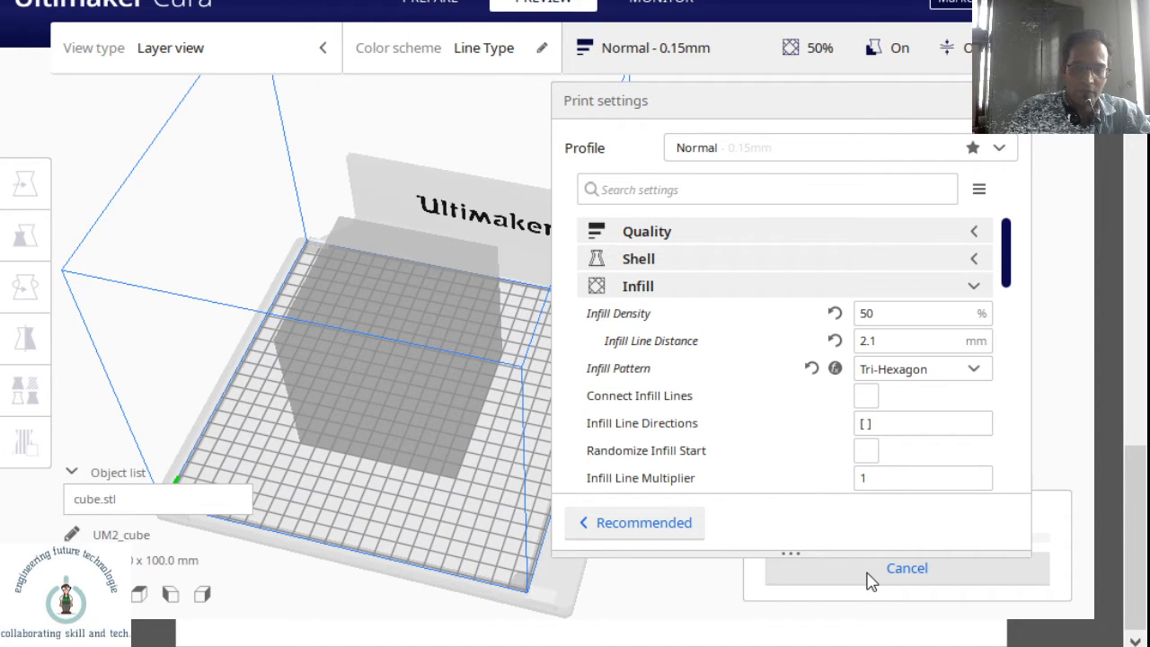
click(693, 50)
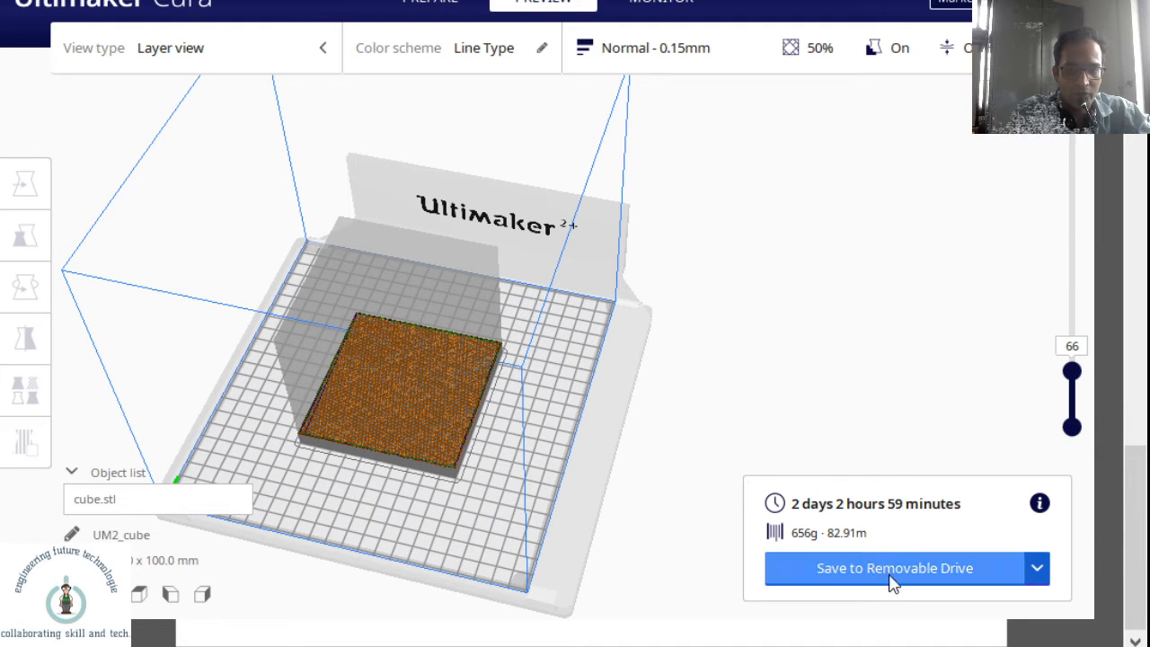
Slice the cube with the infill density set to 10% and preview its layers up to layer 79
click(724, 49)
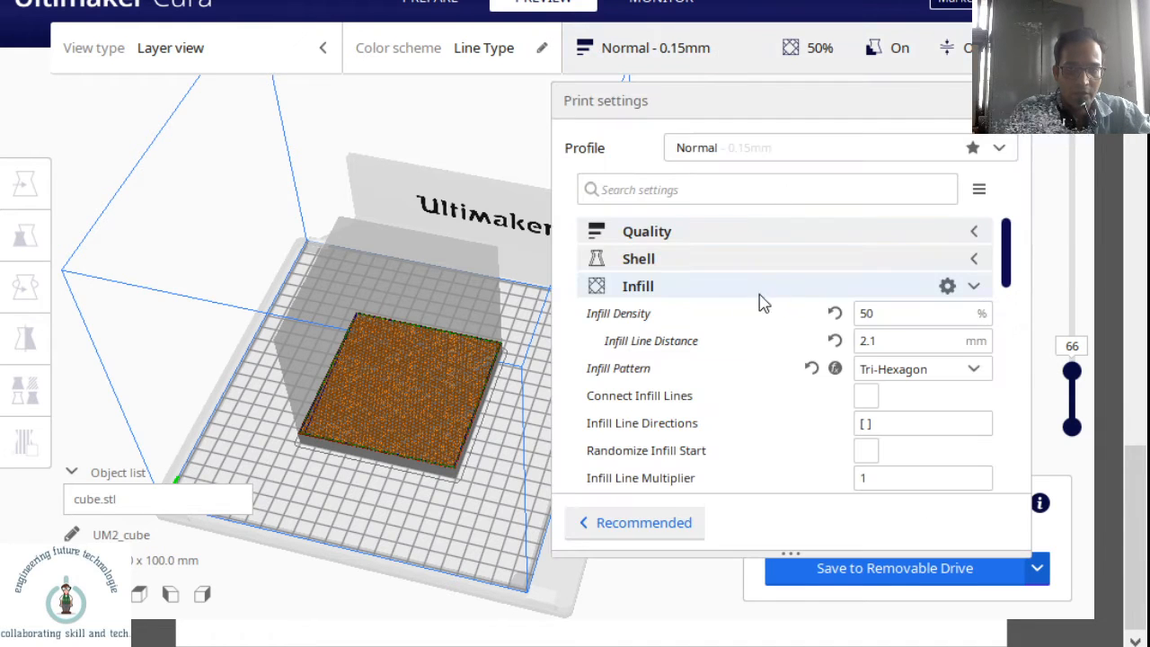
double_click(893, 311)
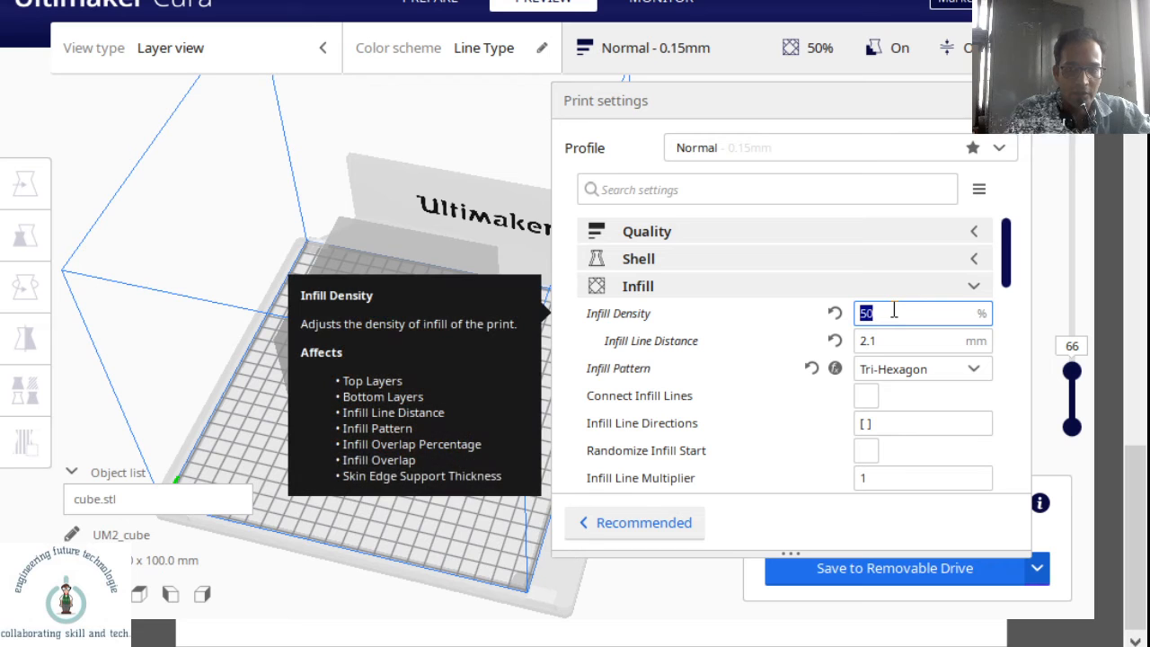
text(1)
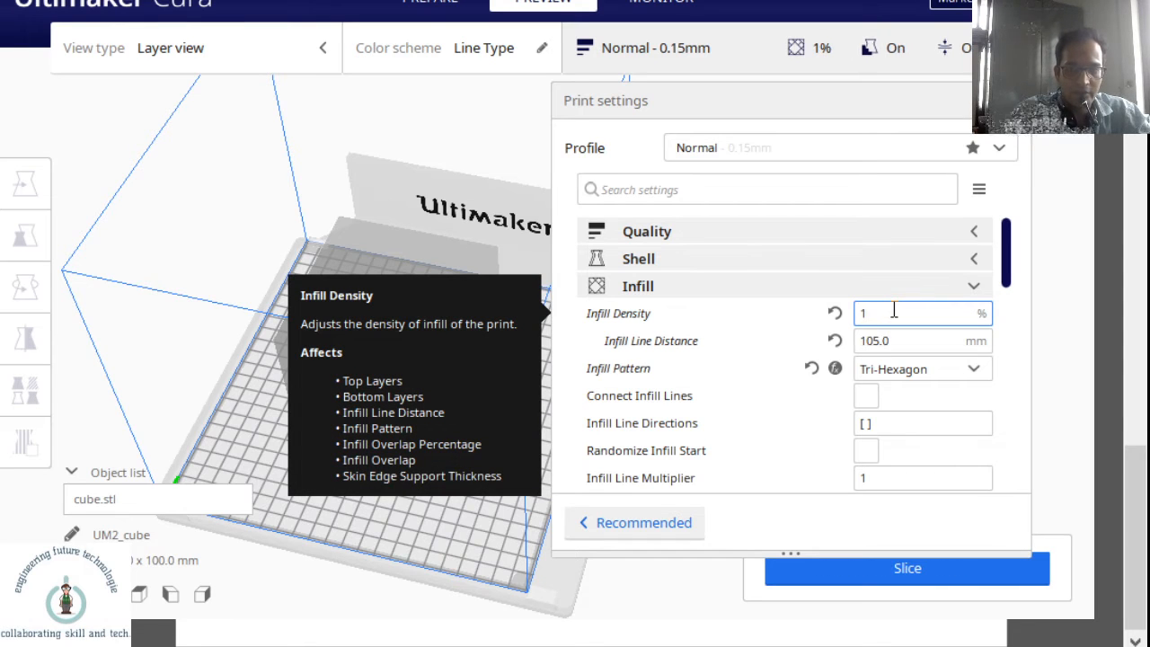
text(0)
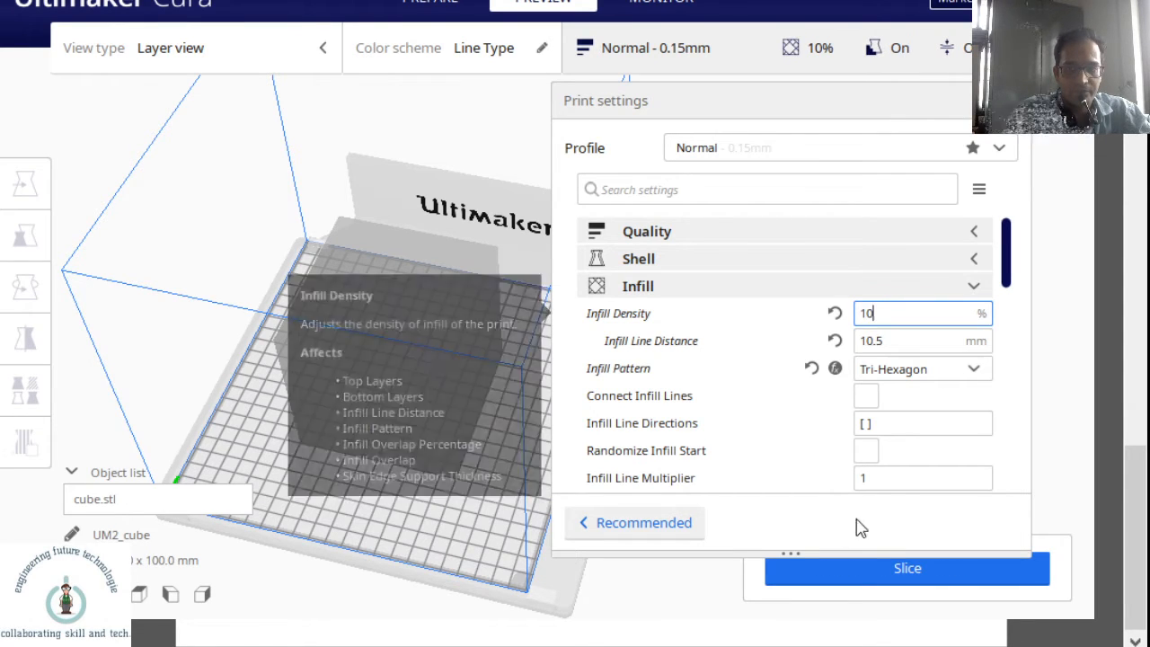
click(880, 581)
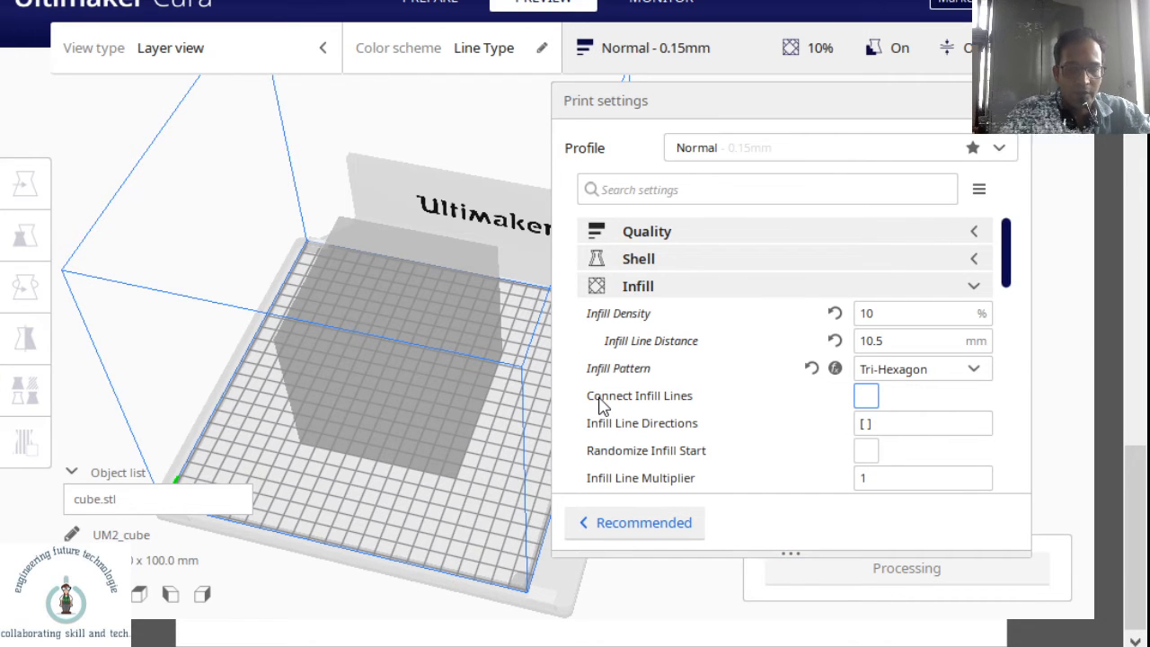
mouse_move(601, 404)
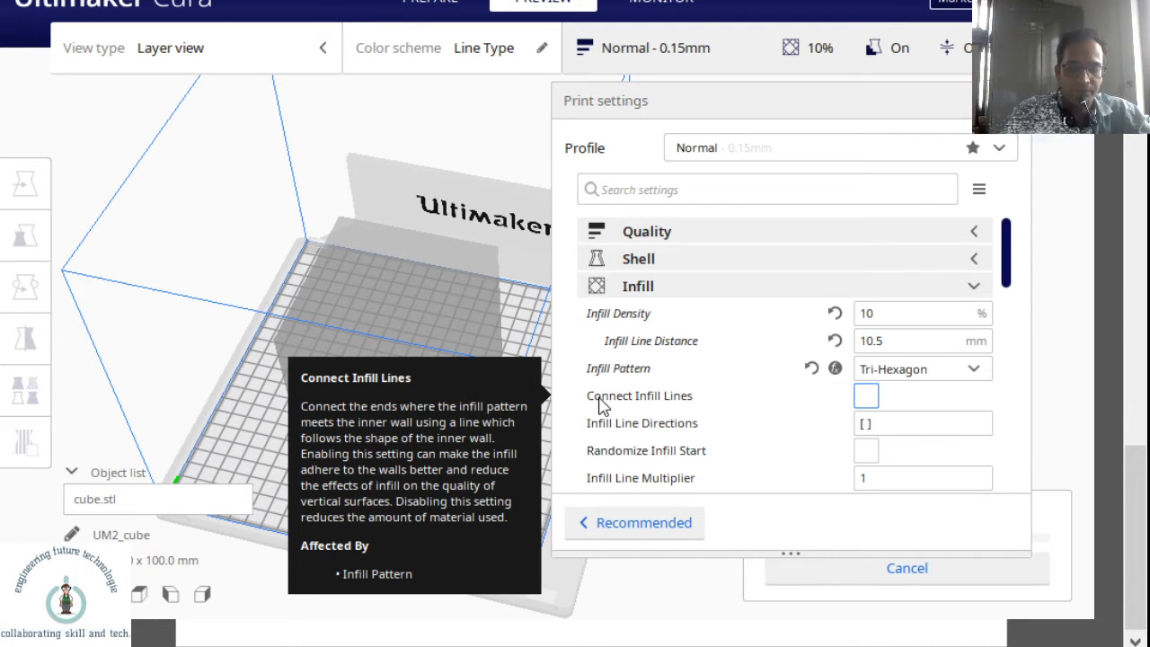
click(676, 50)
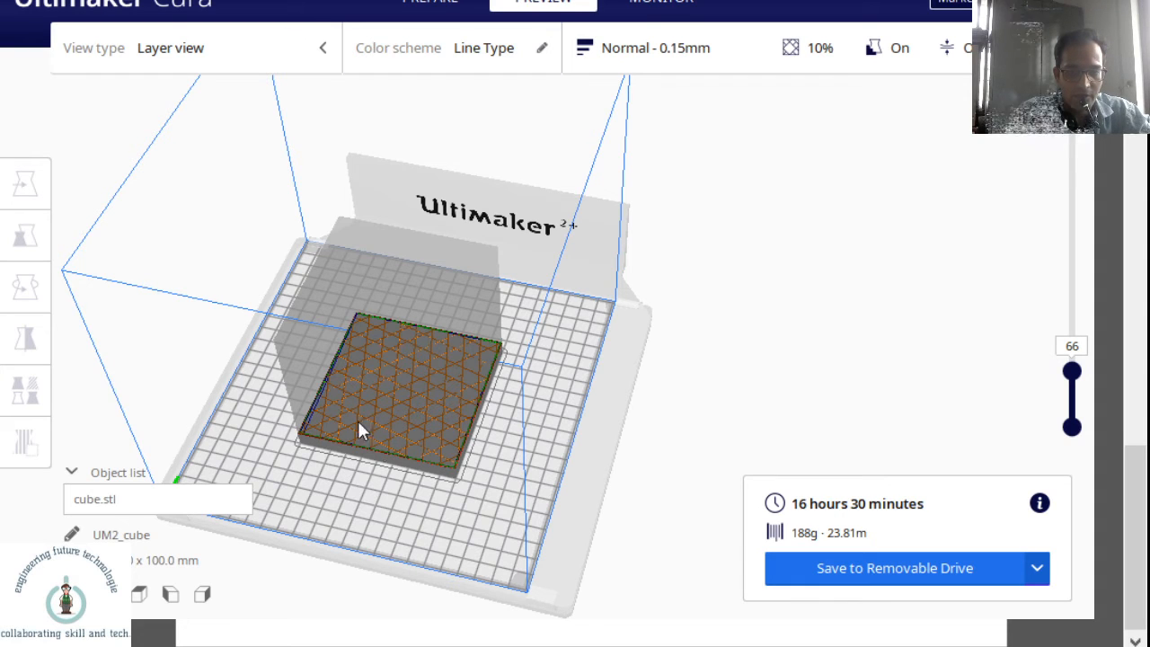
mouse_move(1072, 371)
mouse_down()
mouse_move(1073, 423)
mouse_move(1084, 390)
mouse_up()
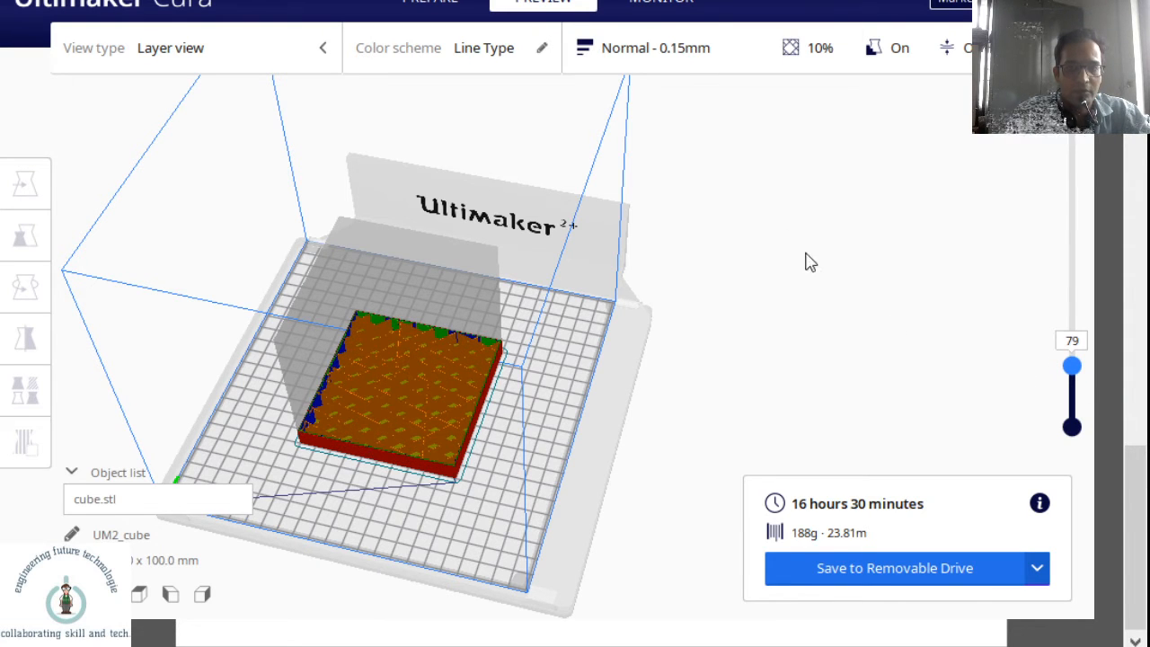
Change the infill pattern to Zig Zag, slice the cube again and preview its layers up to layer 49
click(700, 48)
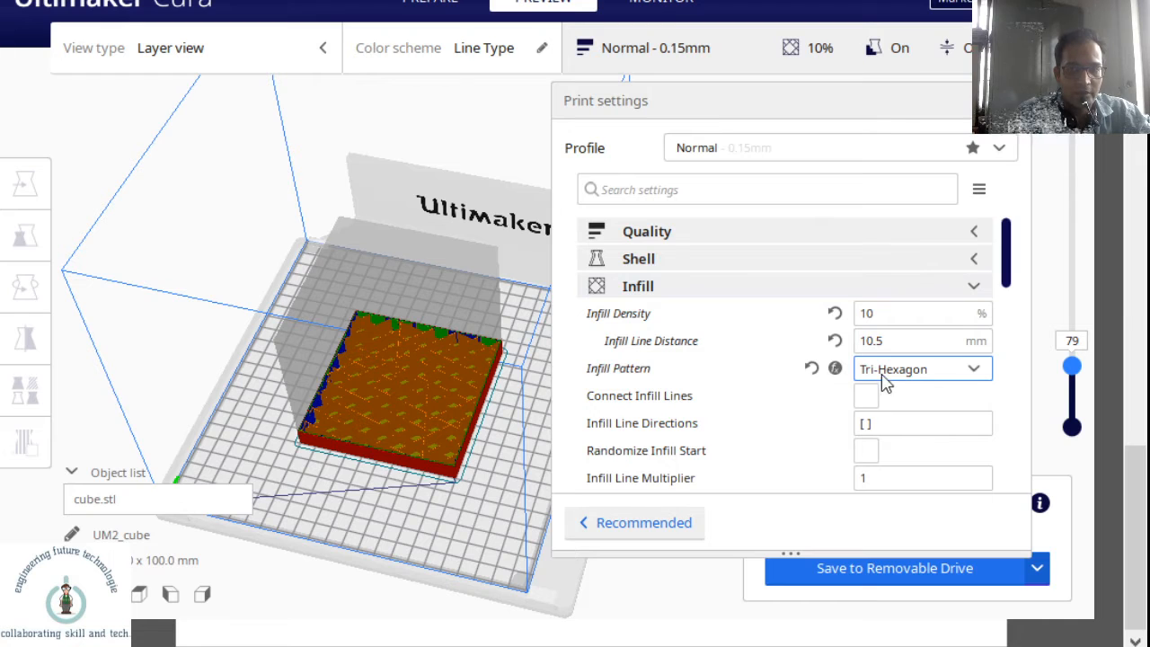
click(926, 373)
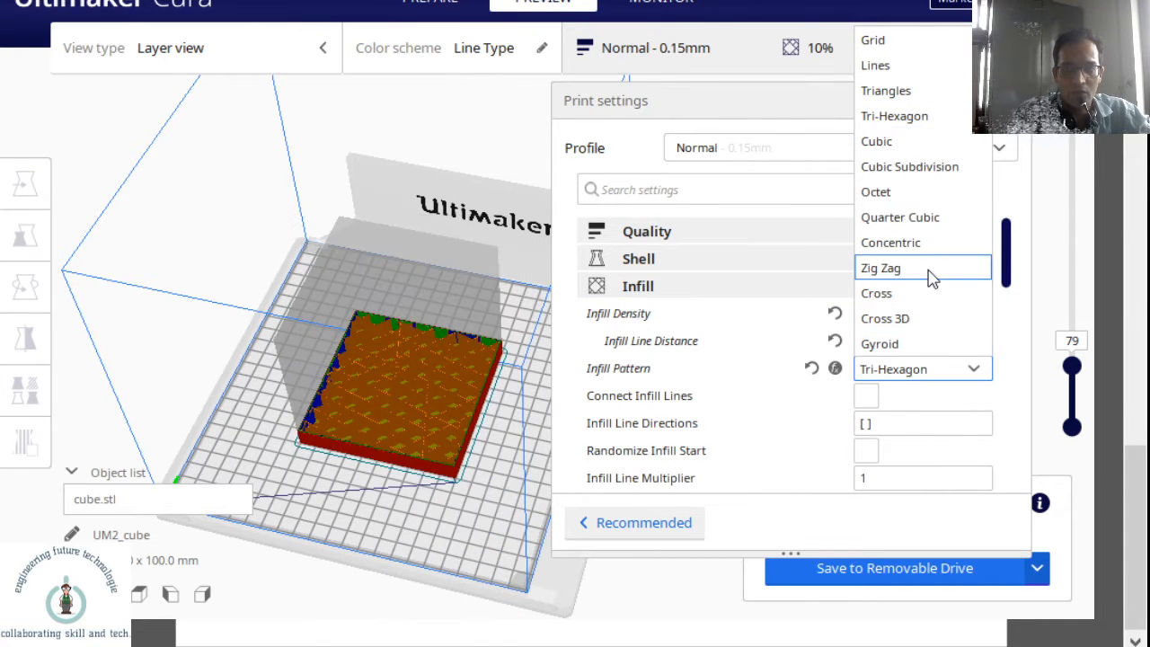
click(933, 269)
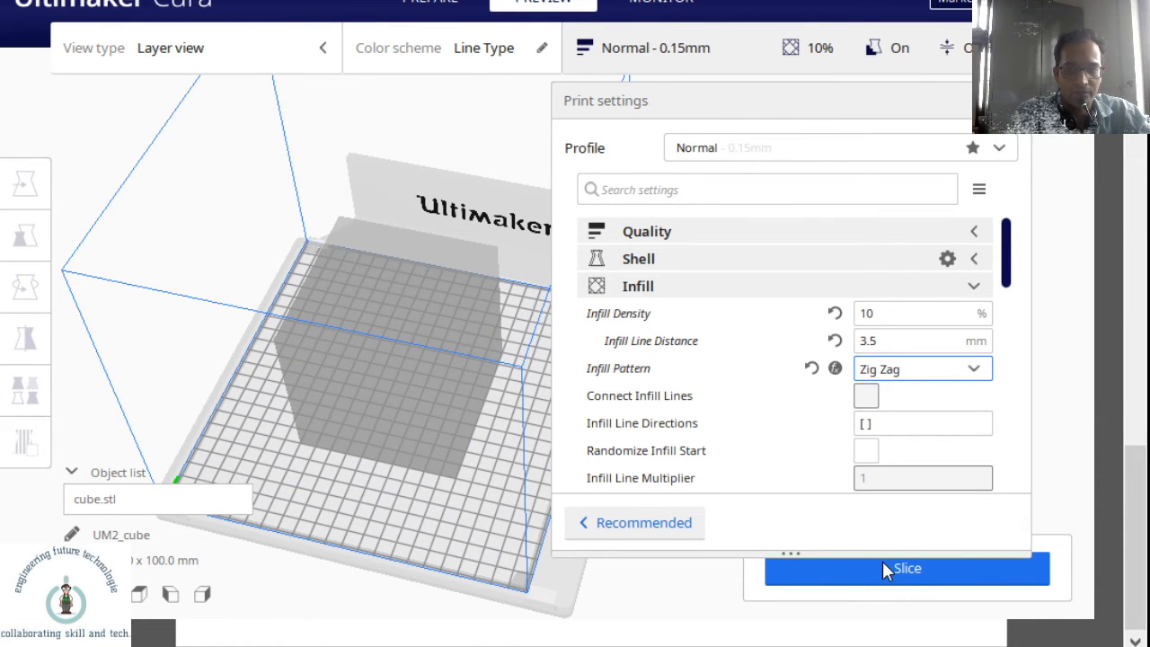
click(882, 568)
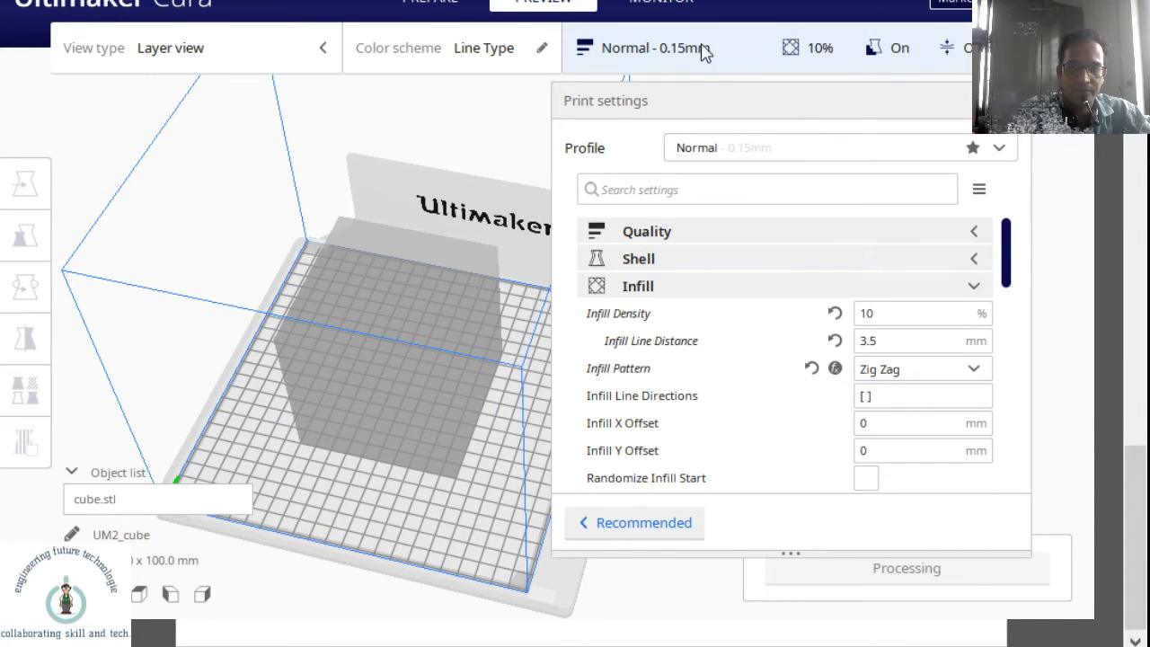
click(682, 54)
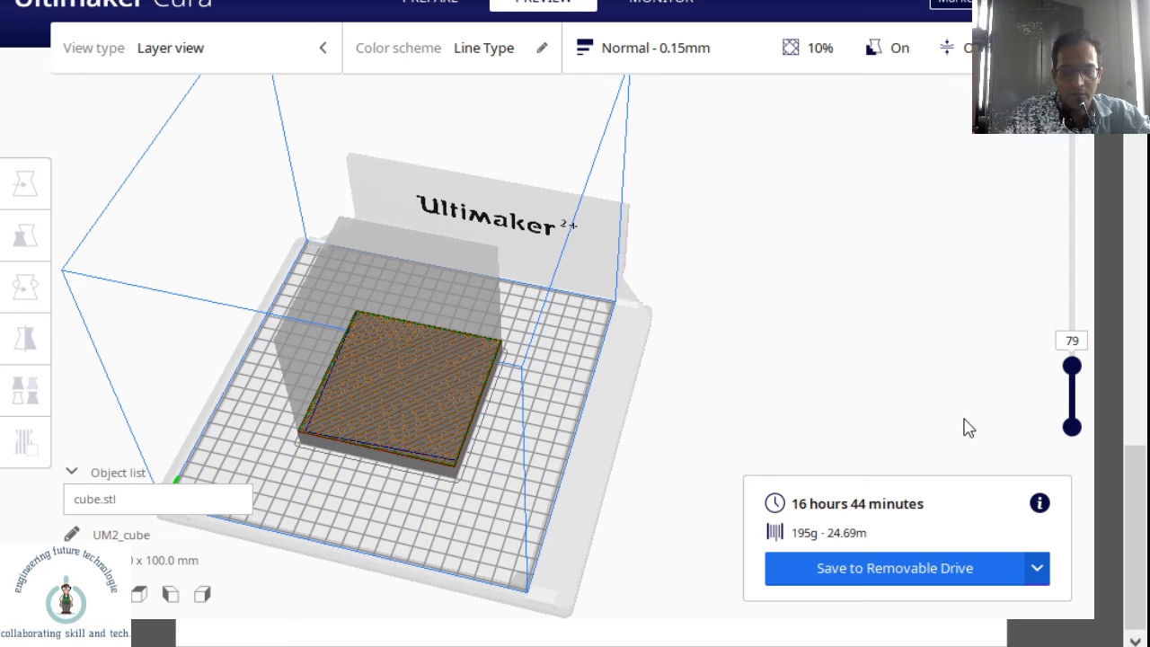
drag(1073, 377, 1069, 348)
mouse_move(1048, 414)
mouse_down()
mouse_move(1051, 381)
mouse_move(1051, 411)
mouse_move(1053, 391)
mouse_move(1048, 400)
mouse_up()
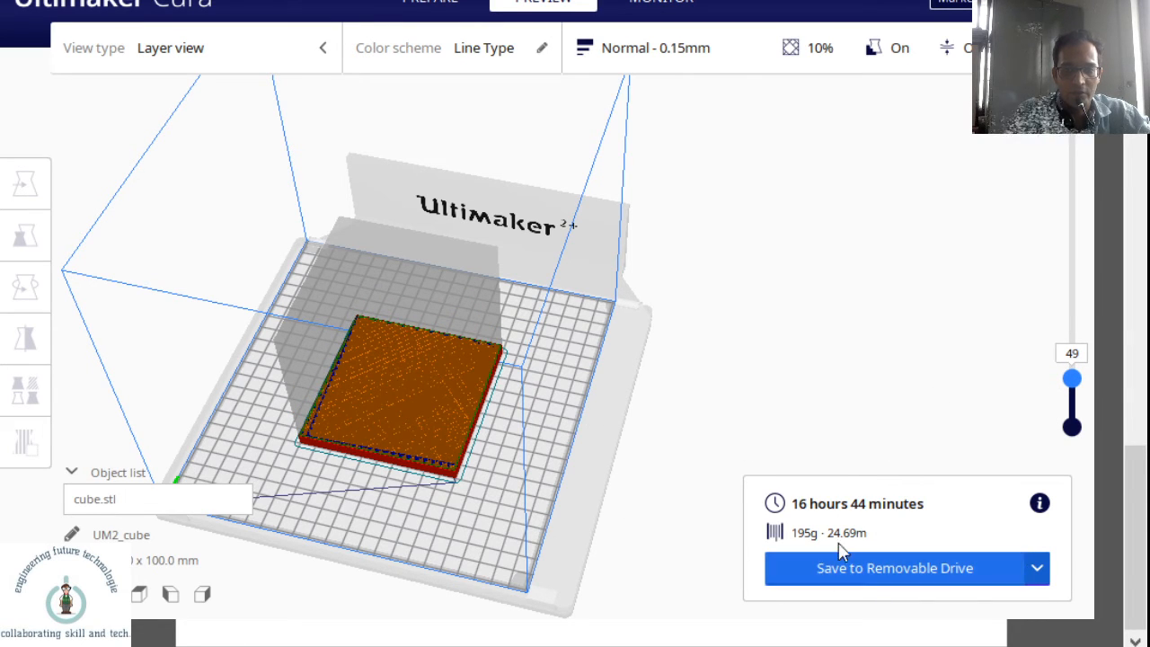
Set the infill line distance to 10 mm and slice the cube again to view the layer preview and print estimate
click(706, 51)
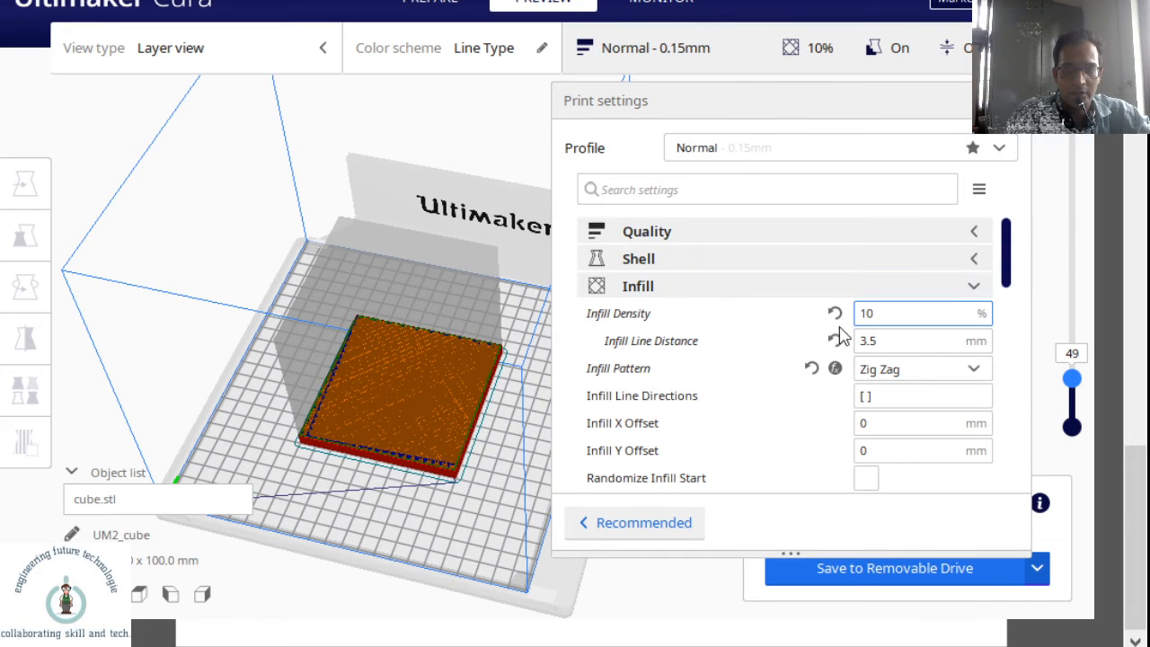
double_click(880, 340)
triple_click(880, 342)
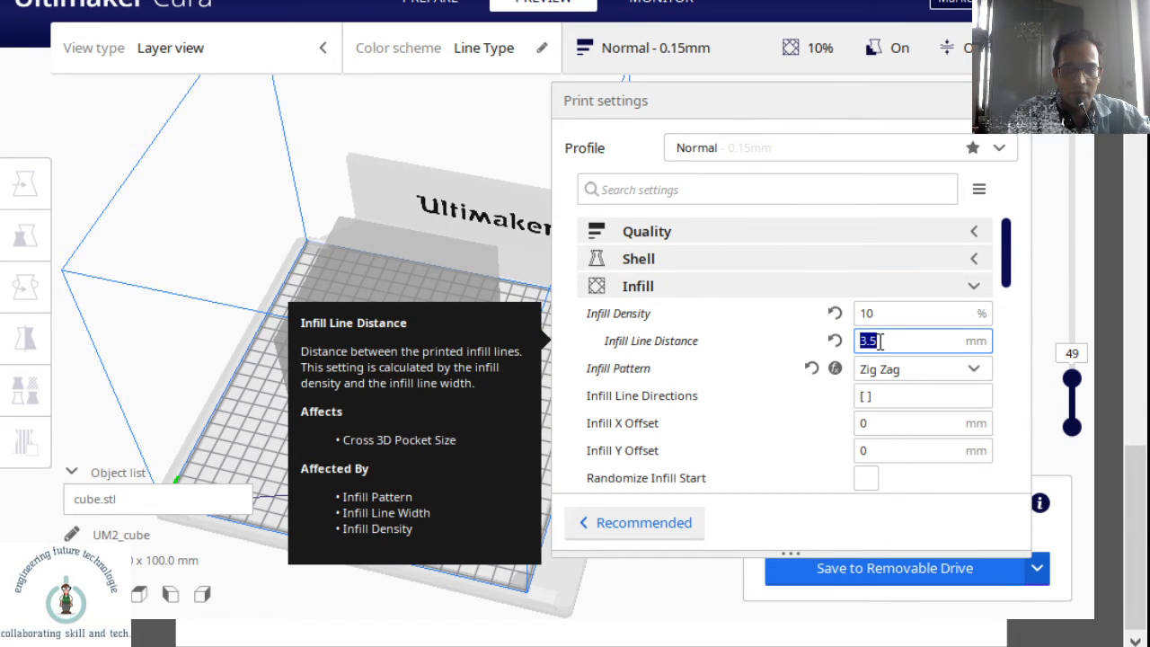
text(10)
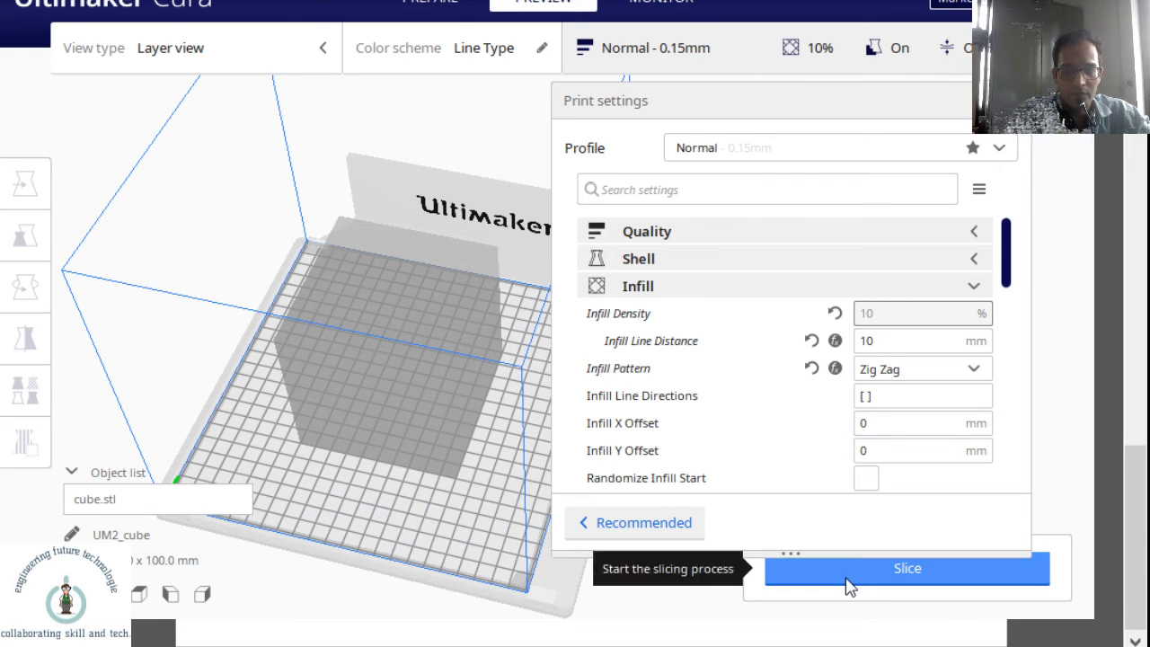
click(849, 580)
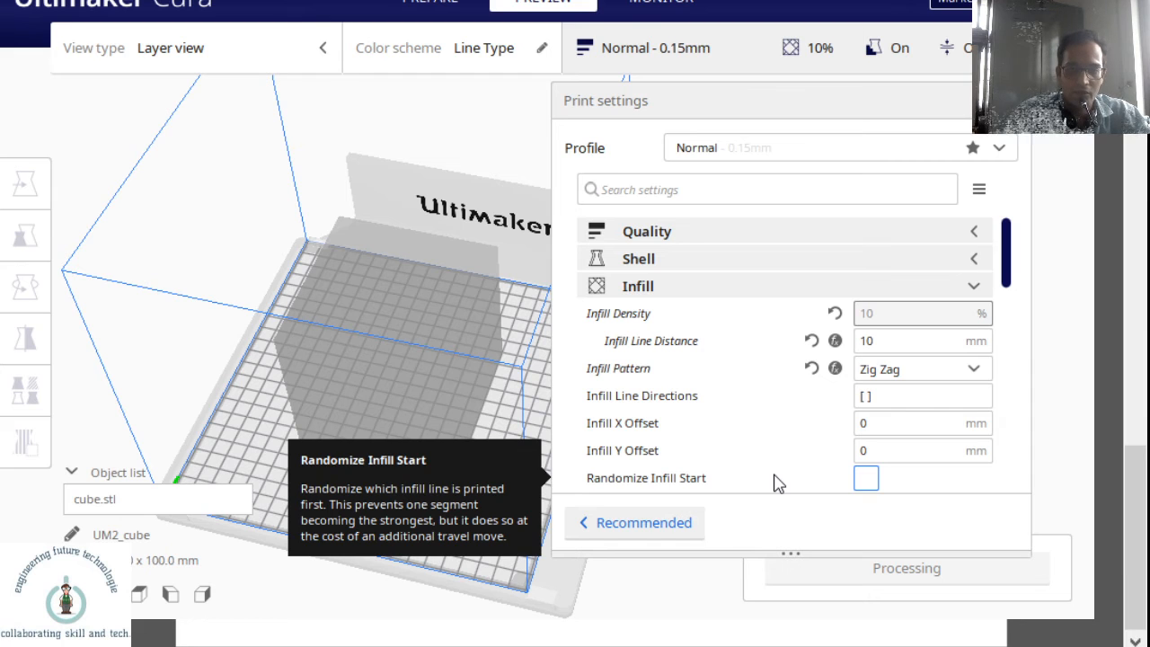
click(659, 54)
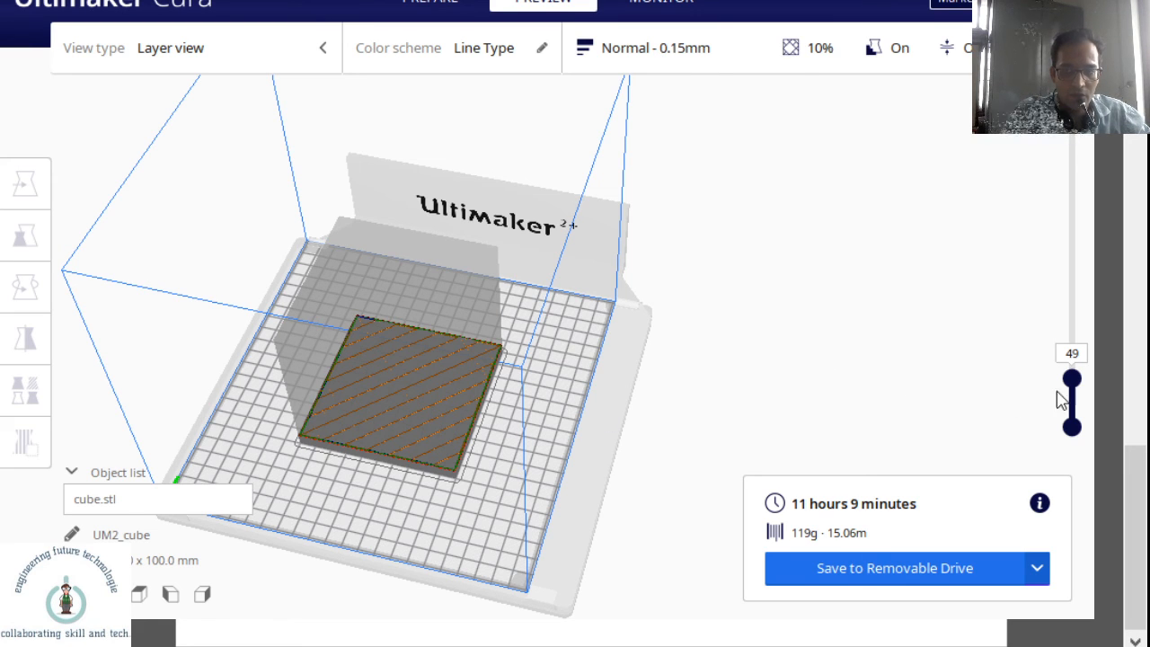
Examine the cube's Zig Zag infill structure by stepping the layer preview back and forth between about layers 24 and 87
scroll(1071, 386, down, 3)
scroll(1074, 402, down, 5)
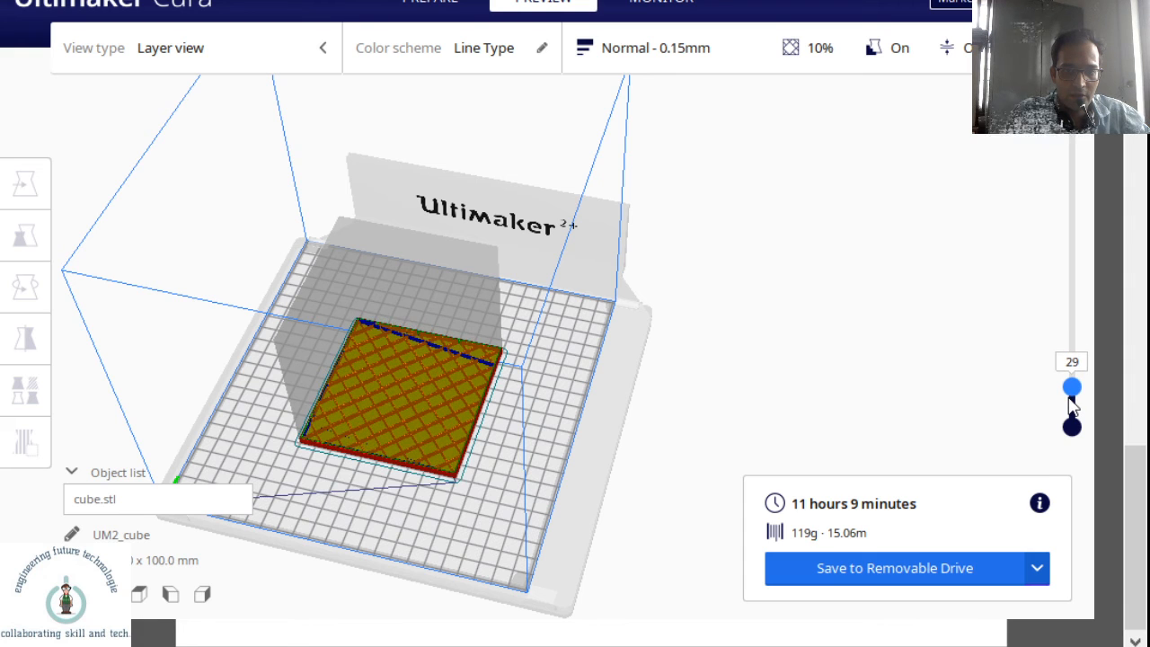
scroll(1077, 396, up, 10)
drag(1075, 384, 1076, 388)
scroll(1078, 400, down, 8)
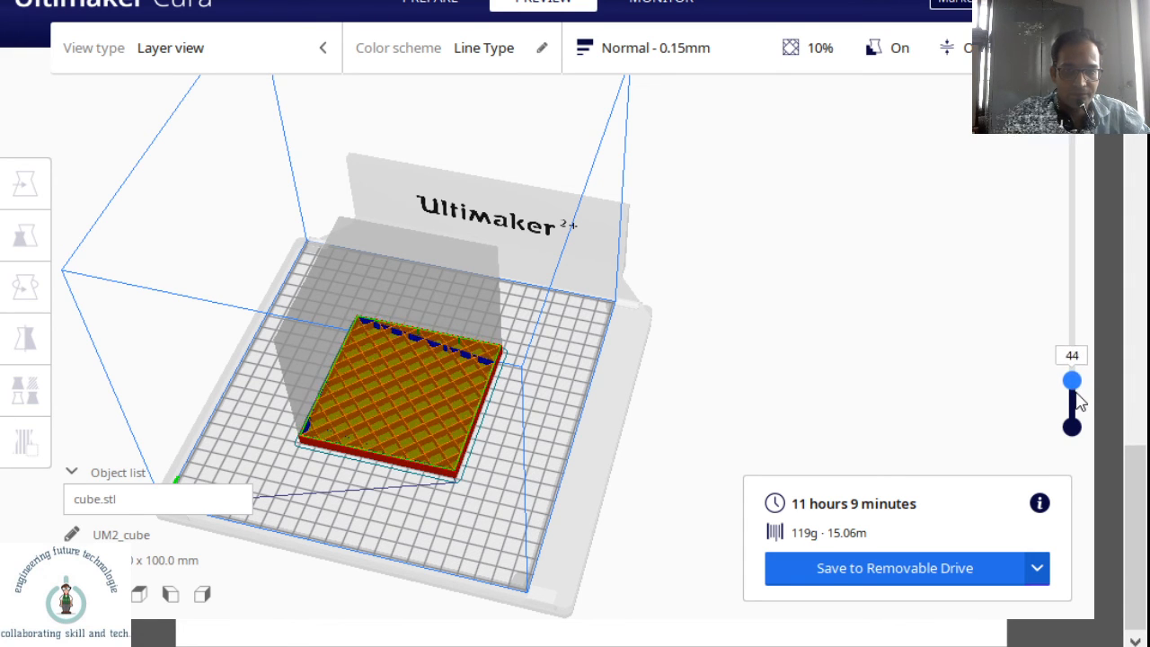
scroll(1078, 403, up, 8)
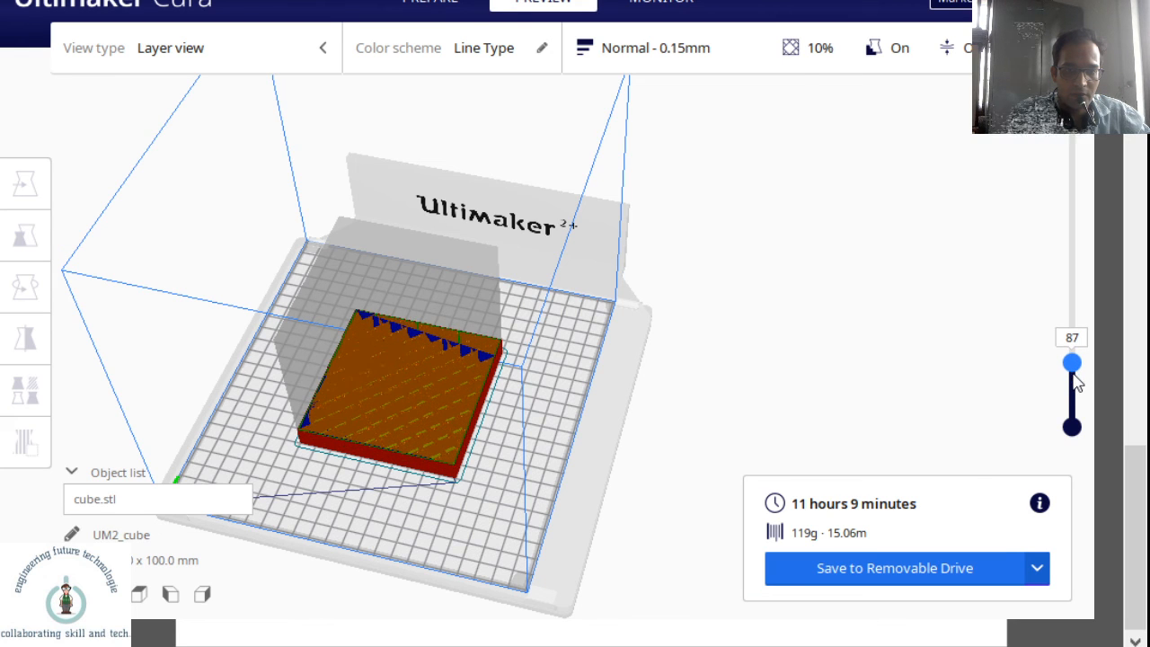
scroll(1078, 403, down, 8)
scroll(1078, 403, down, 1)
scroll(1078, 402, up, 4)
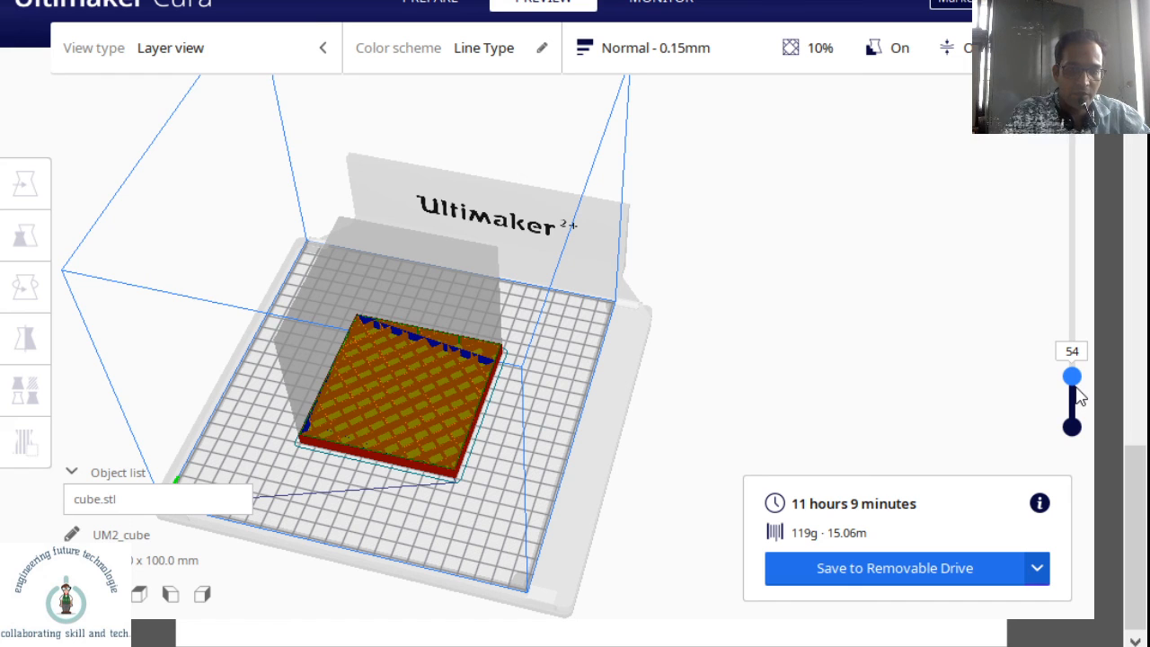
scroll(1078, 398, up, 2)
scroll(1079, 401, down, 10)
scroll(1081, 404, up, 2)
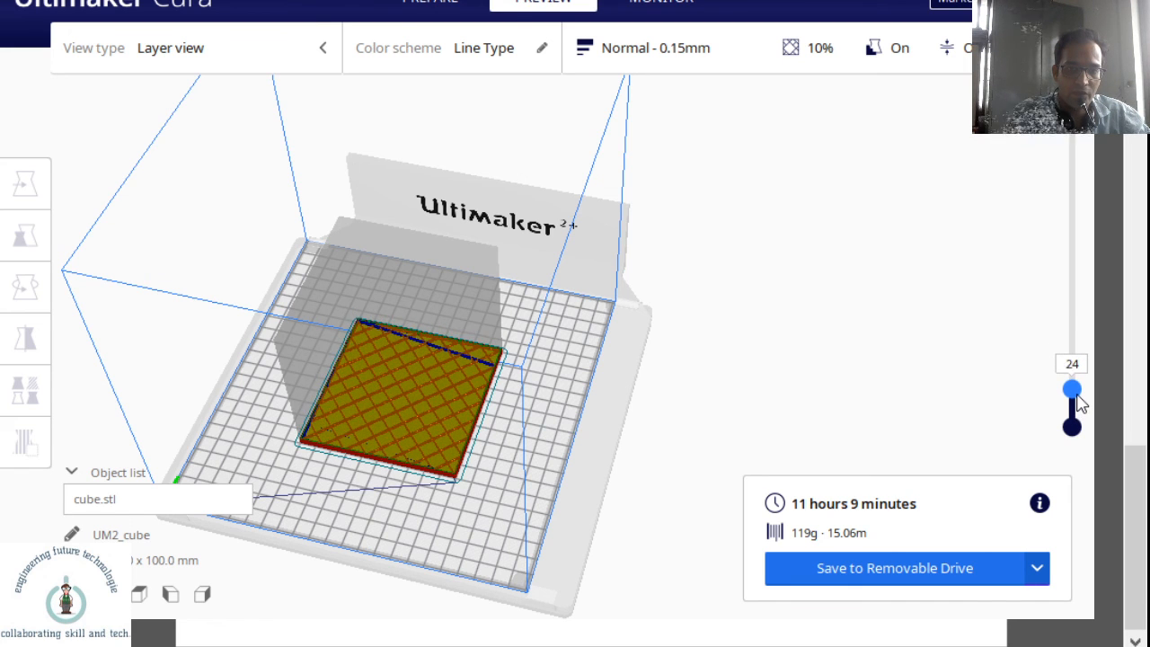
scroll(1081, 403, up, 5)
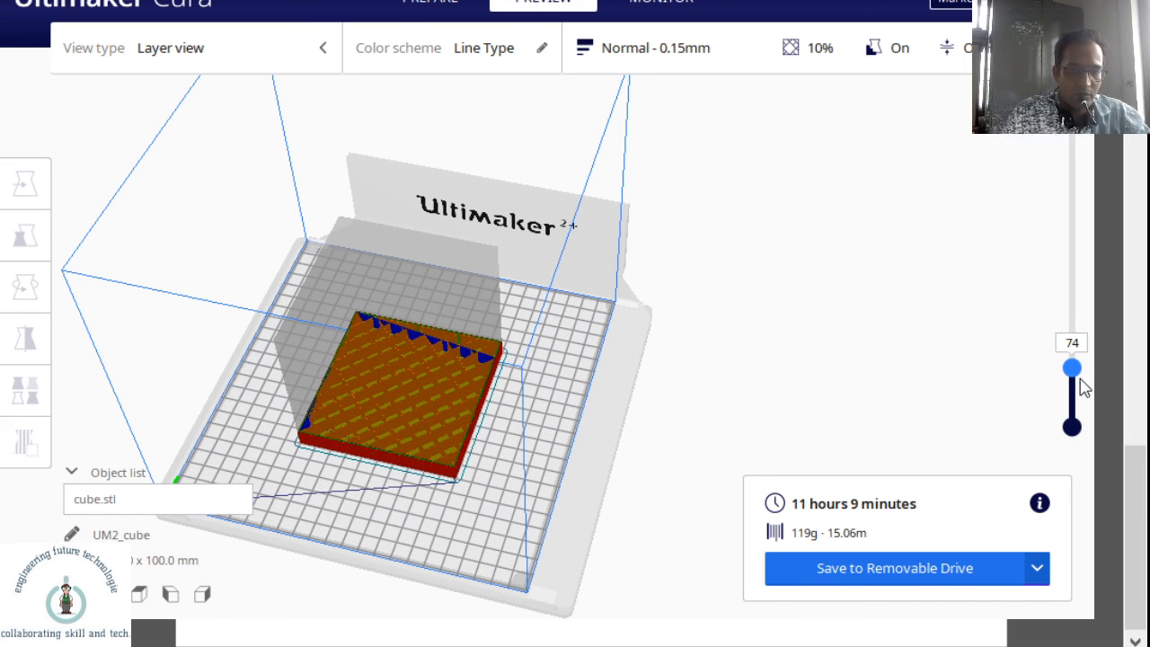
scroll(1083, 395, down, 5)
scroll(1083, 400, up, 1)
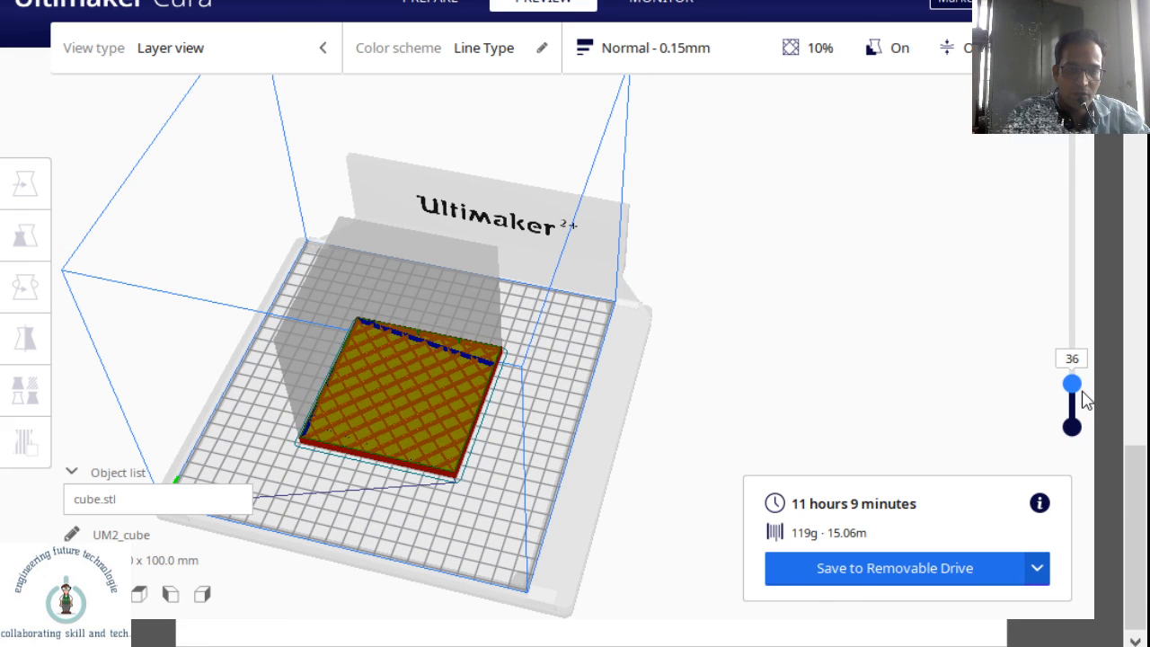
scroll(1085, 398, up, 3)
scroll(1086, 392, up, 1)
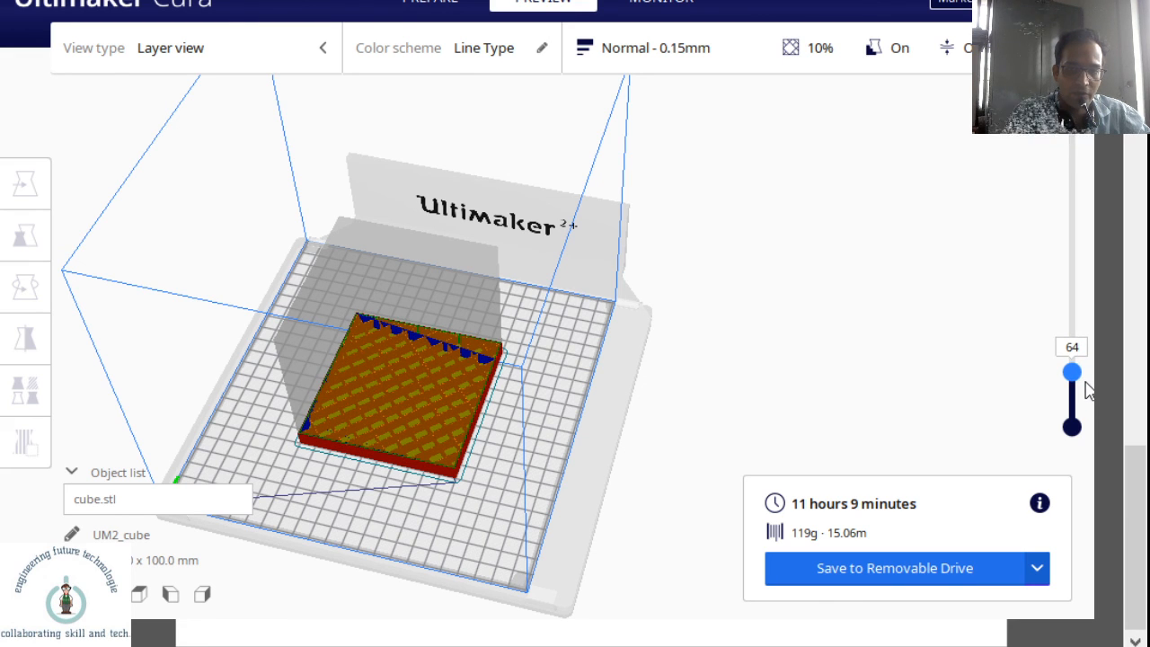